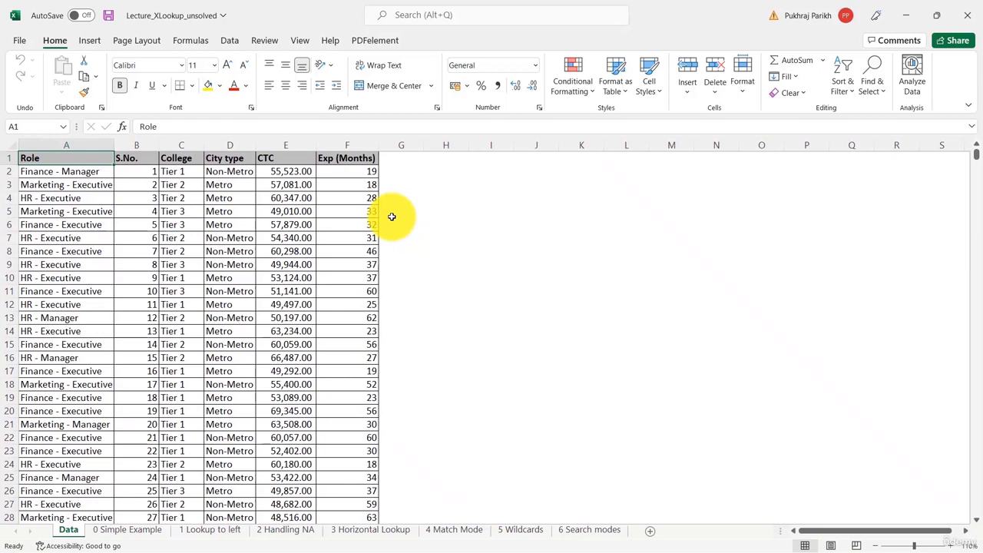
Examine each column of the Data sheet's table, from Role through Exp (Months)
left_click(139, 151)
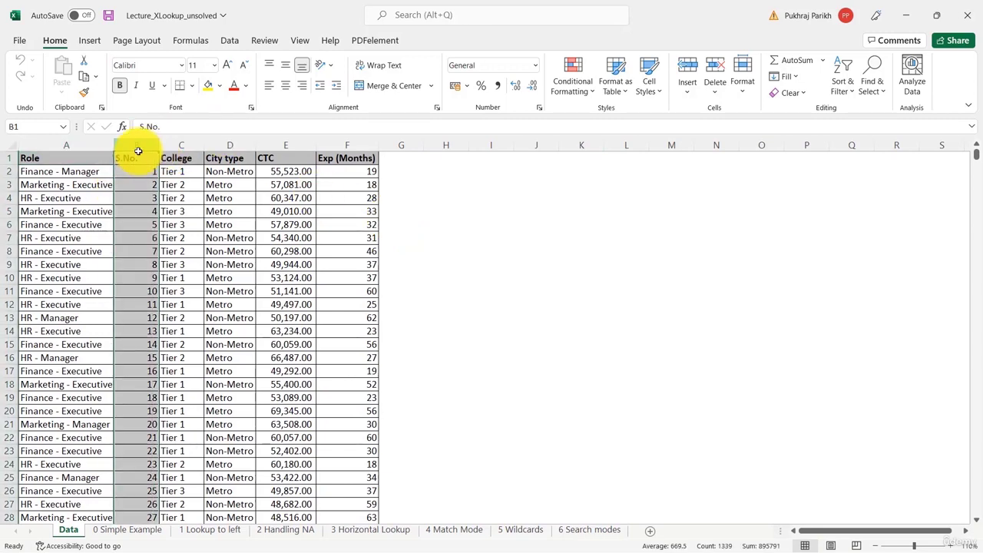
left_click(66, 146)
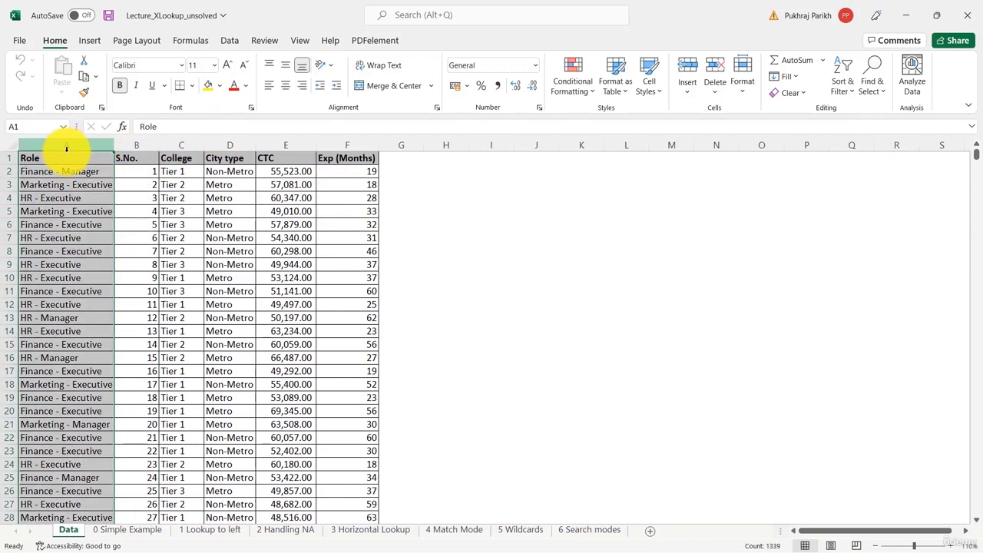
left_click(194, 147)
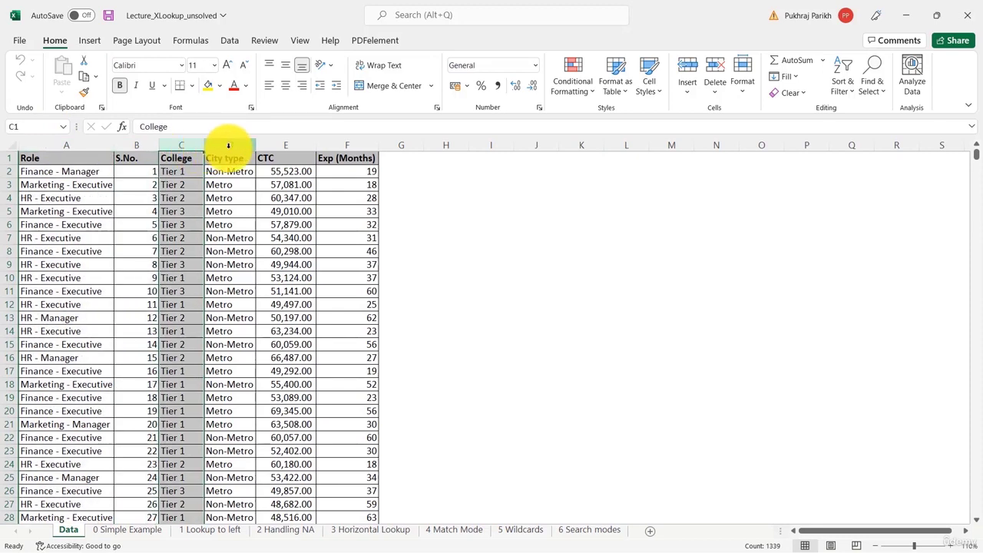
left_click(227, 146)
left_click(274, 146)
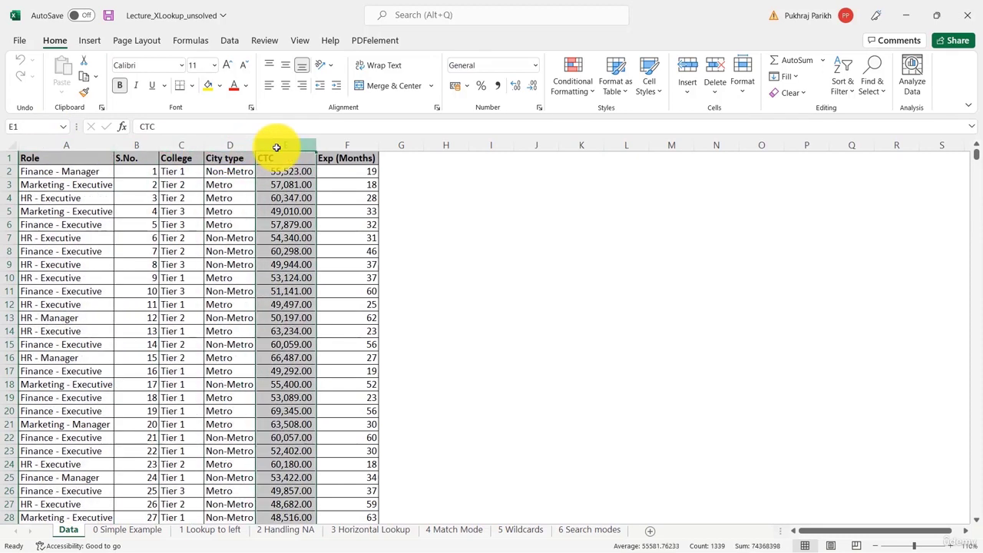
left_click(361, 145)
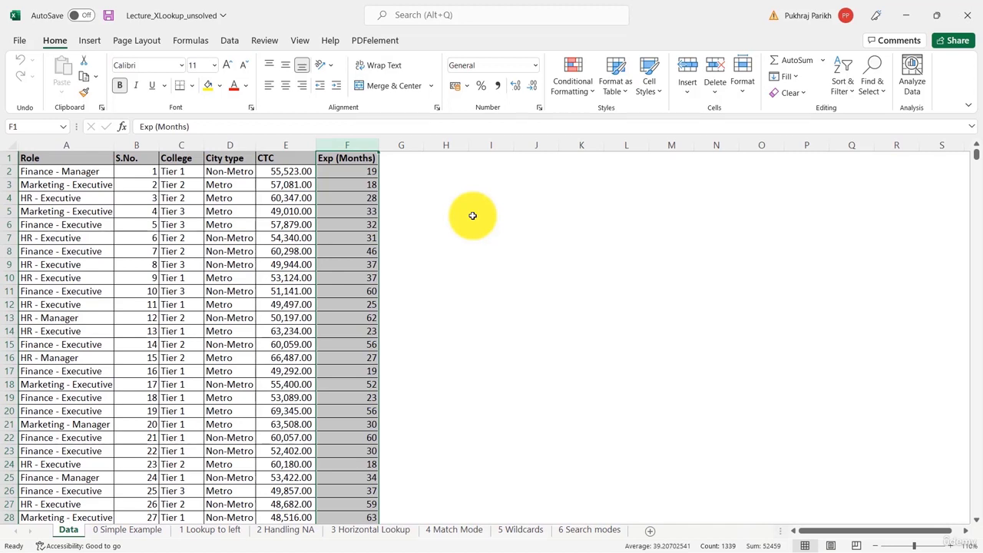
Review the lookup tables on the 0 Simple Example sheet and compare them with the Data sheet
left_click(123, 529)
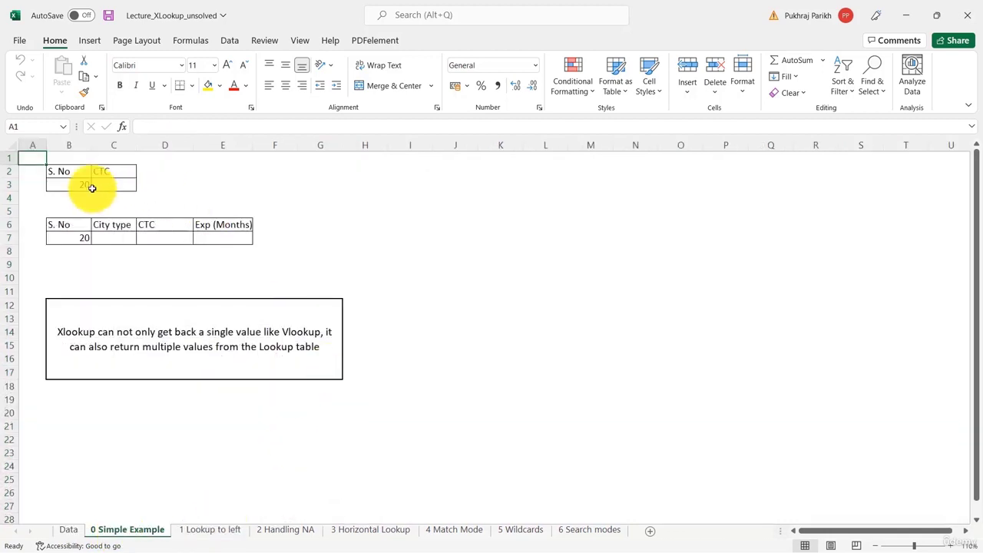
left_click(123, 186)
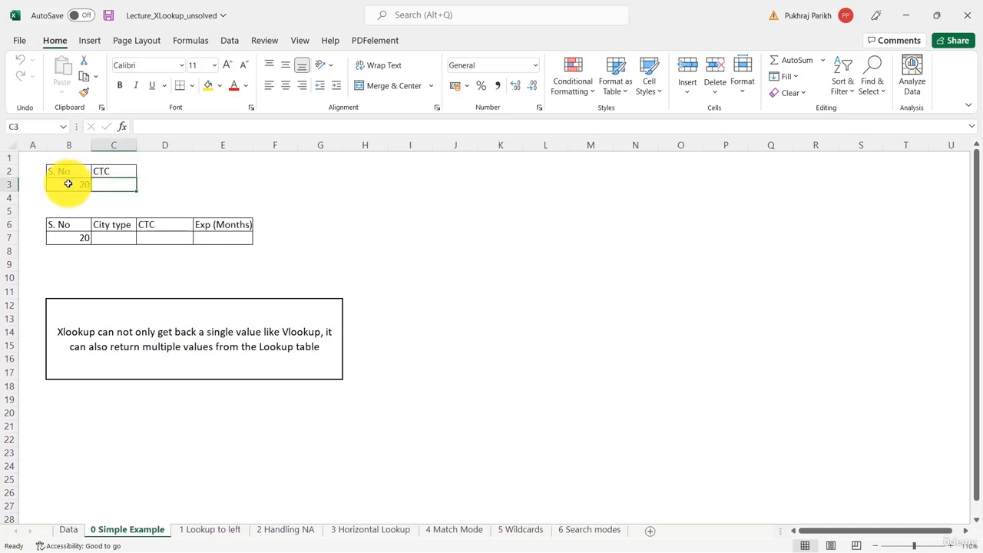
left_click(69, 185)
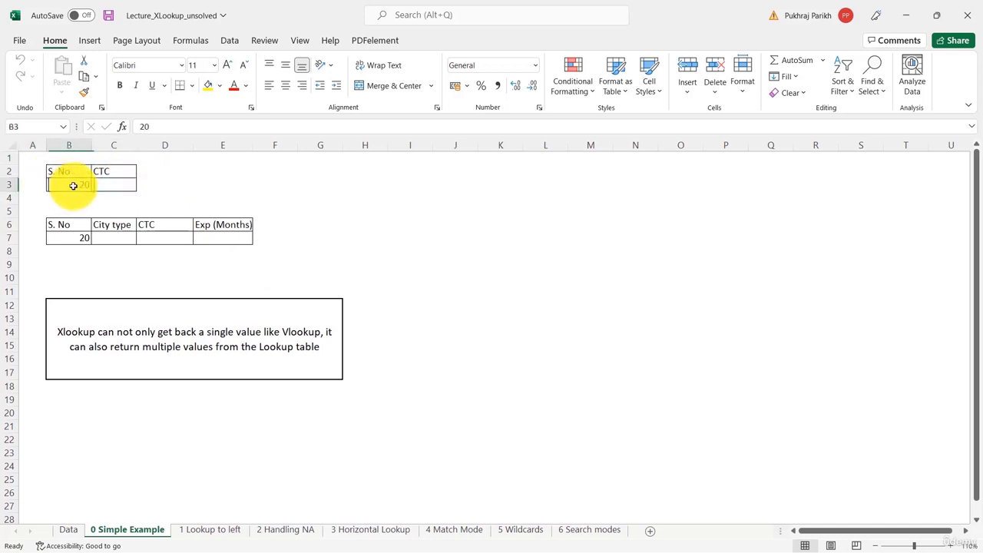
left_click(117, 185)
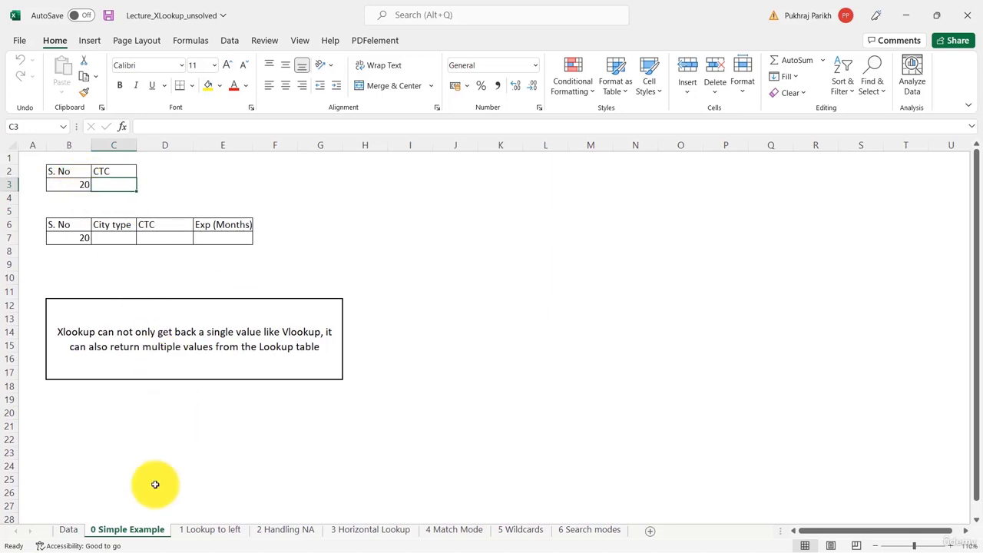
left_click(66, 530)
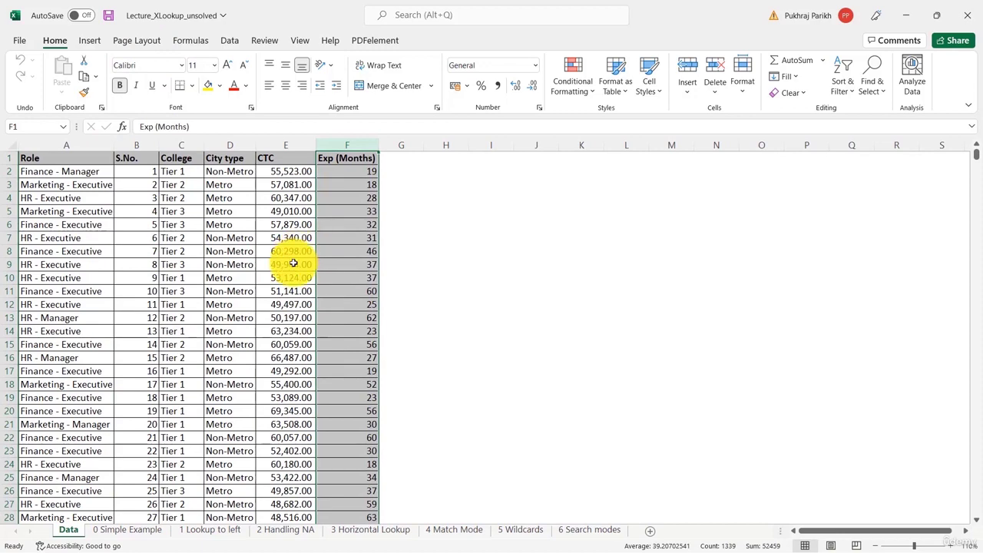
left_click(137, 529)
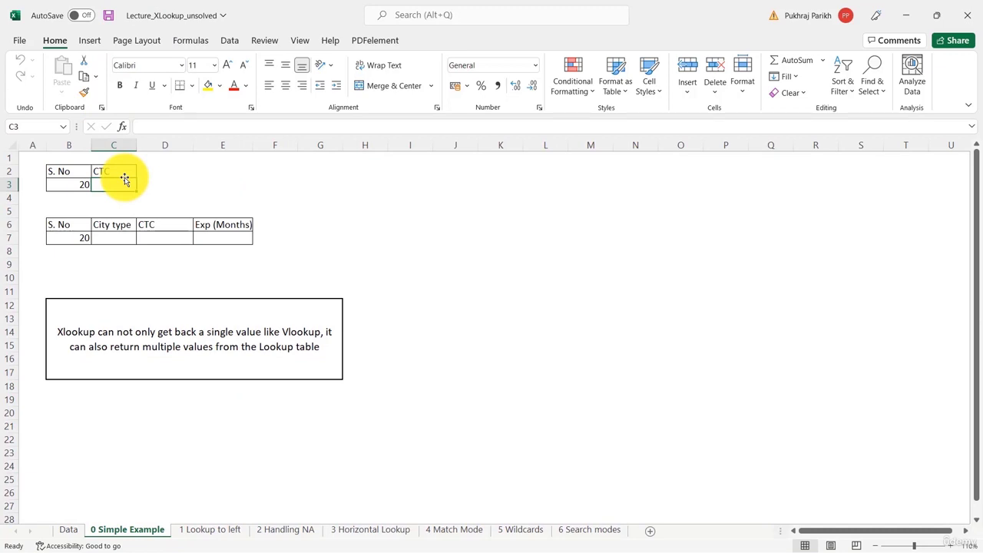
Start an XLOOKUP in C3 with B3 as lookup value and Data!B2:B1339 as lookup array
type("=")
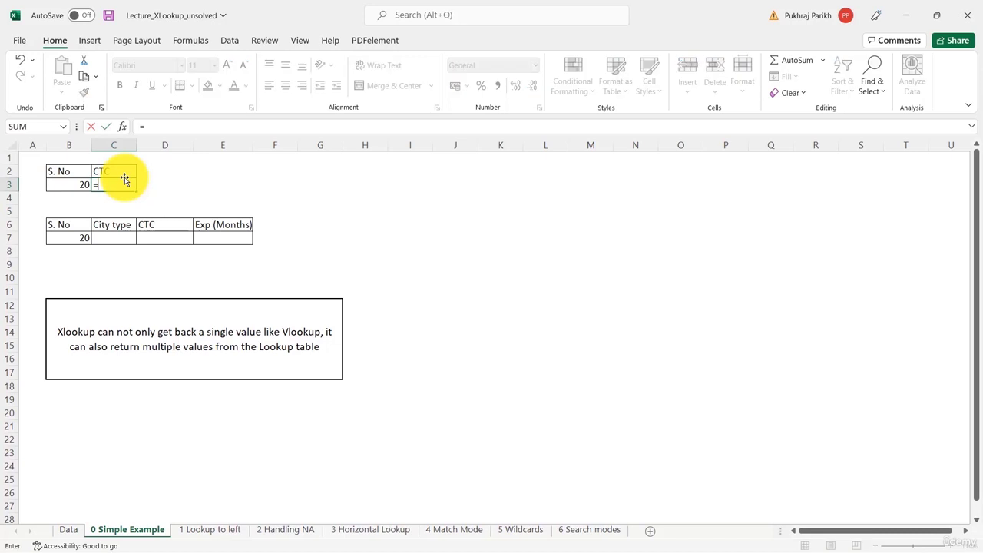
type("xloo")
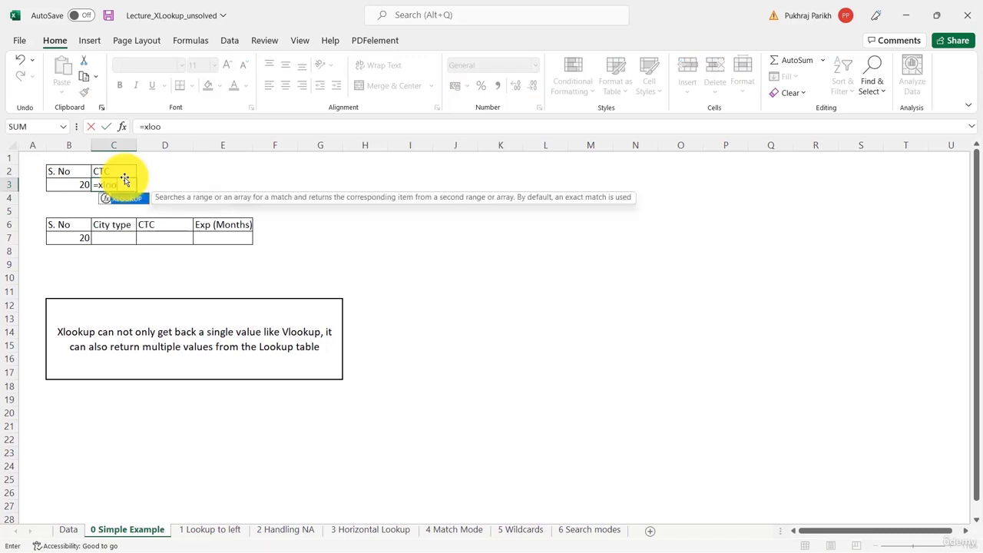
key("Tab")
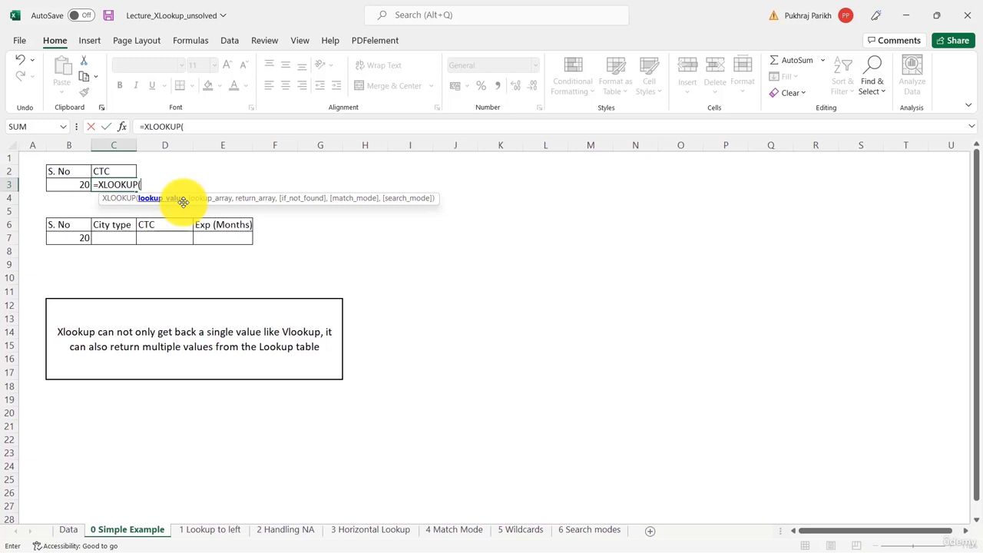
left_click(74, 184)
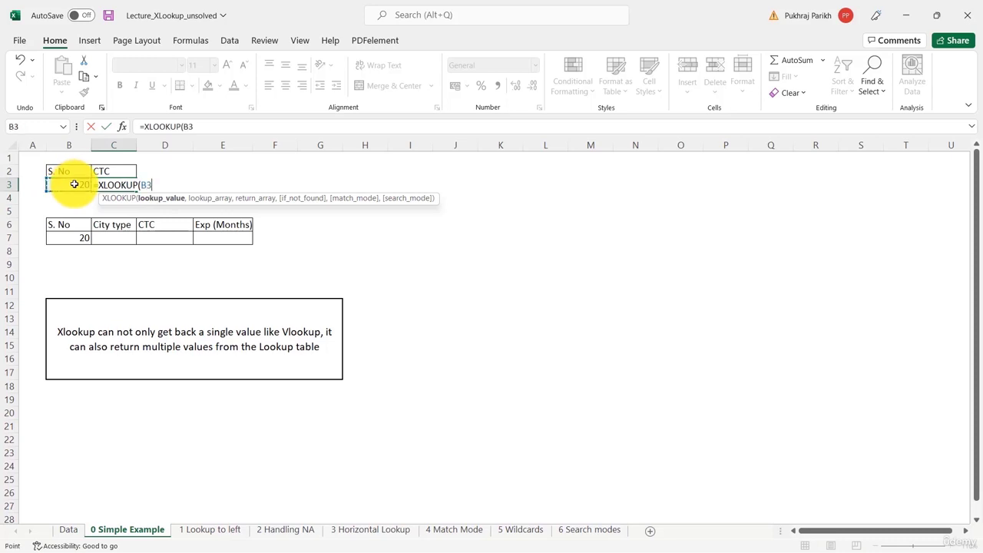
type(",")
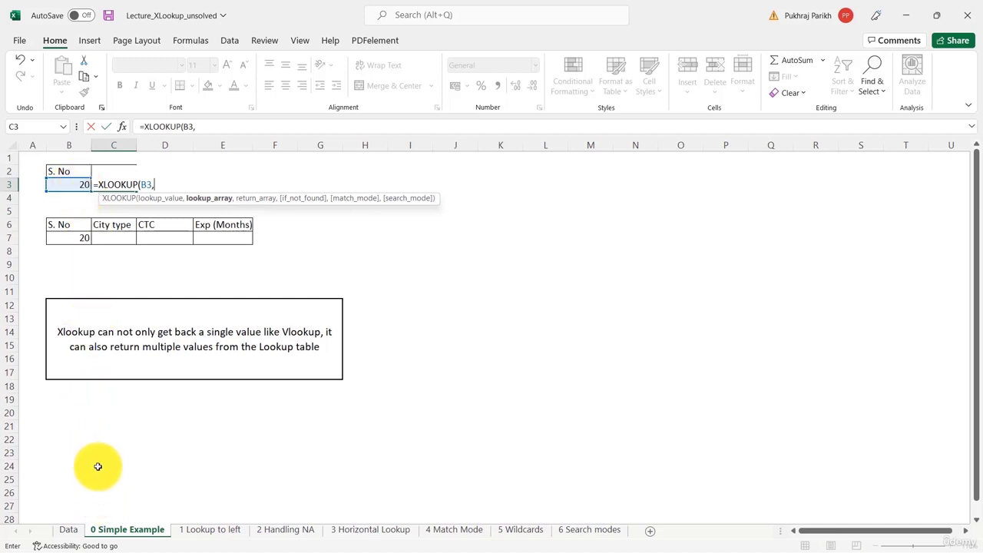
left_click(67, 529)
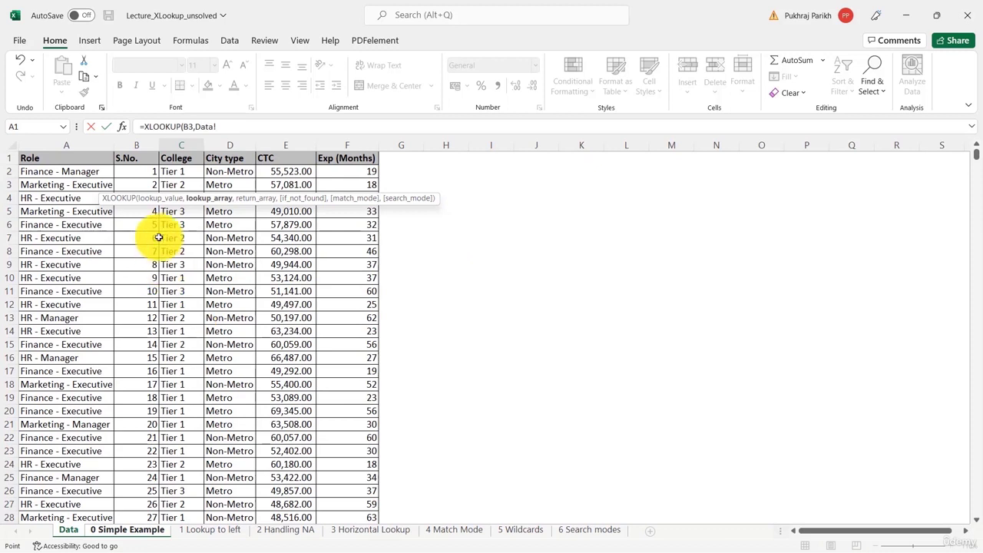
left_click(146, 172)
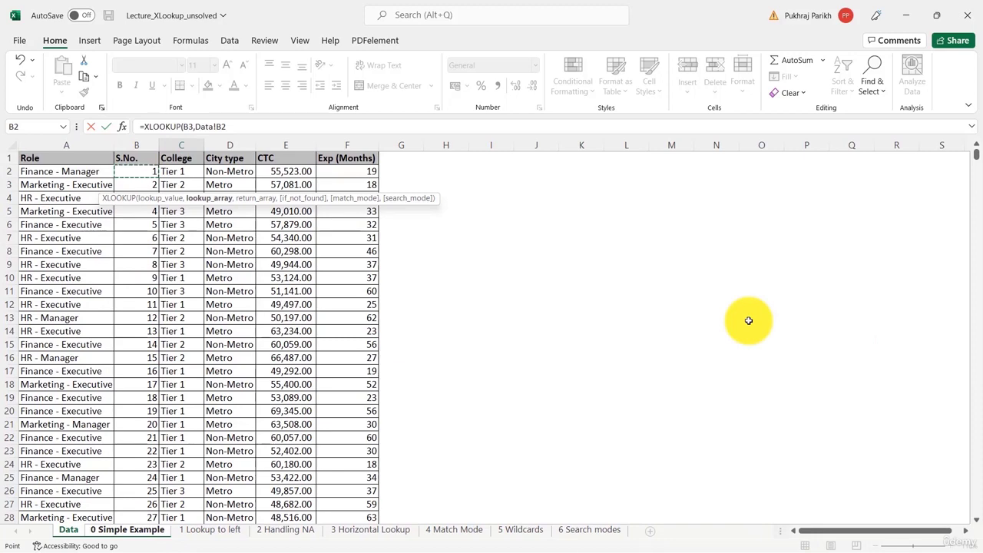
key("ctrl+shift+Down")
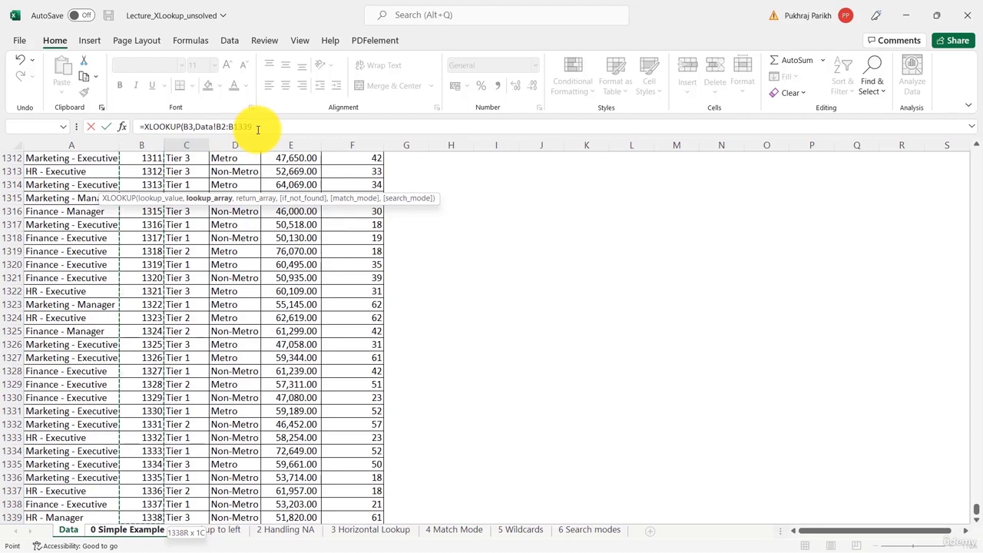
type(",")
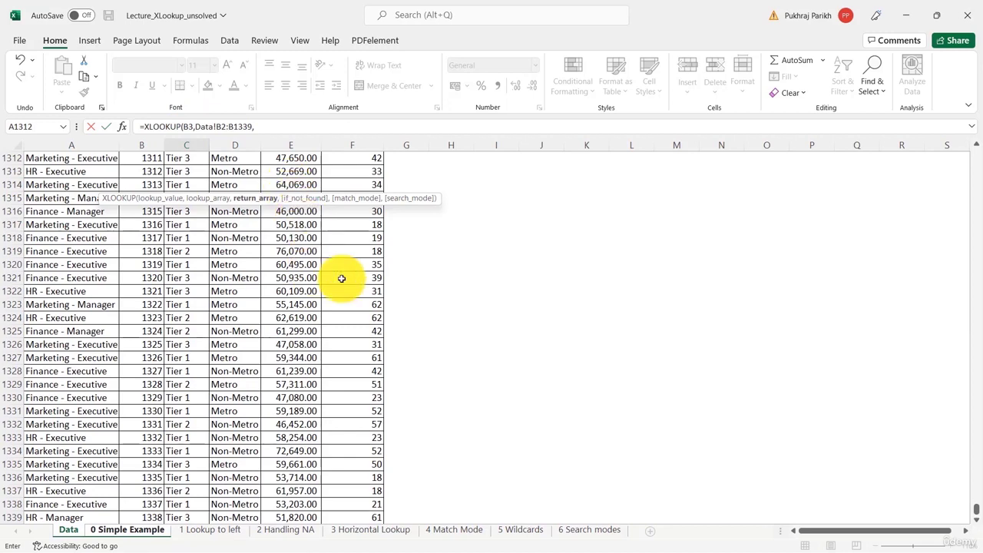
Finish the formula with Data!E2:E1339 as return array and enter it
left_click_drag(971, 509, 974, 115)
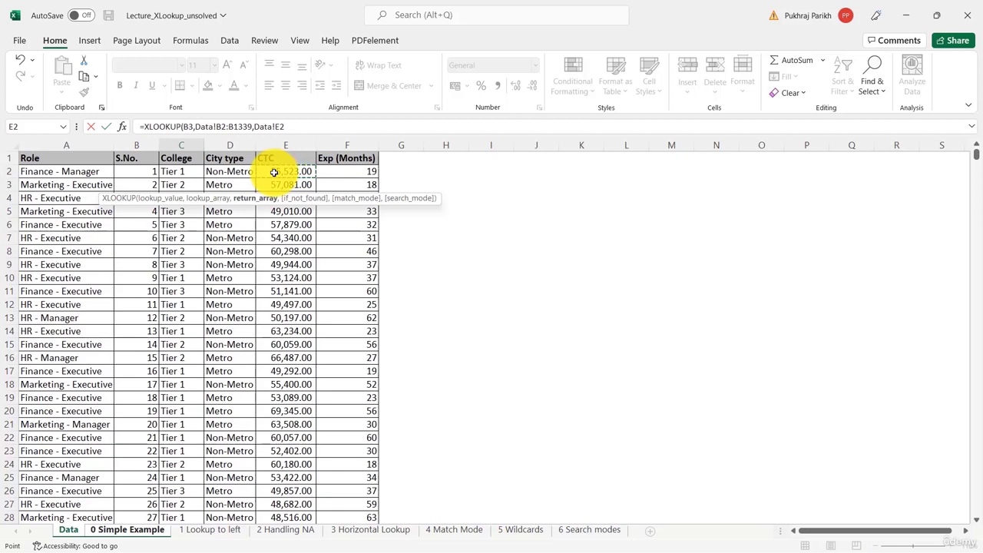
key("ctrl+shift+Down")
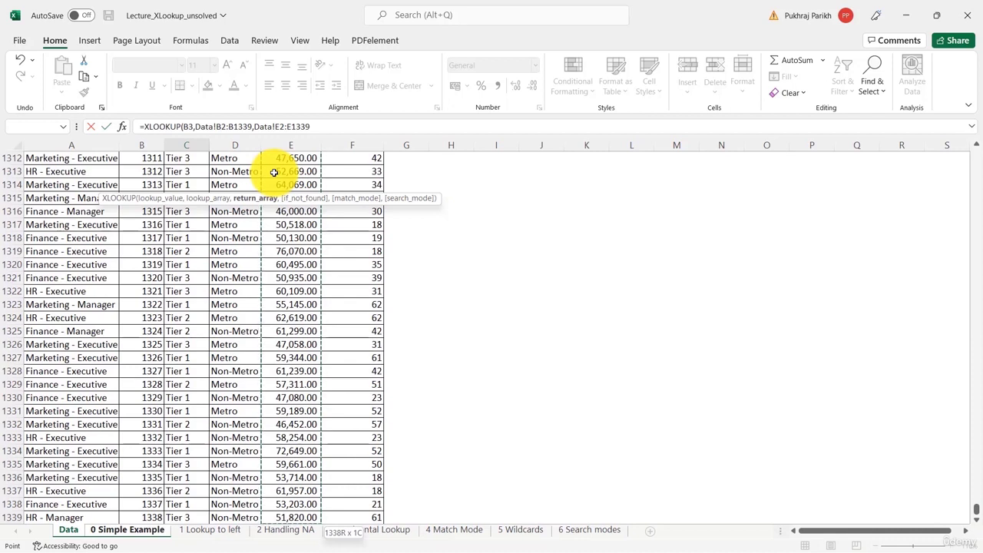
type(")")
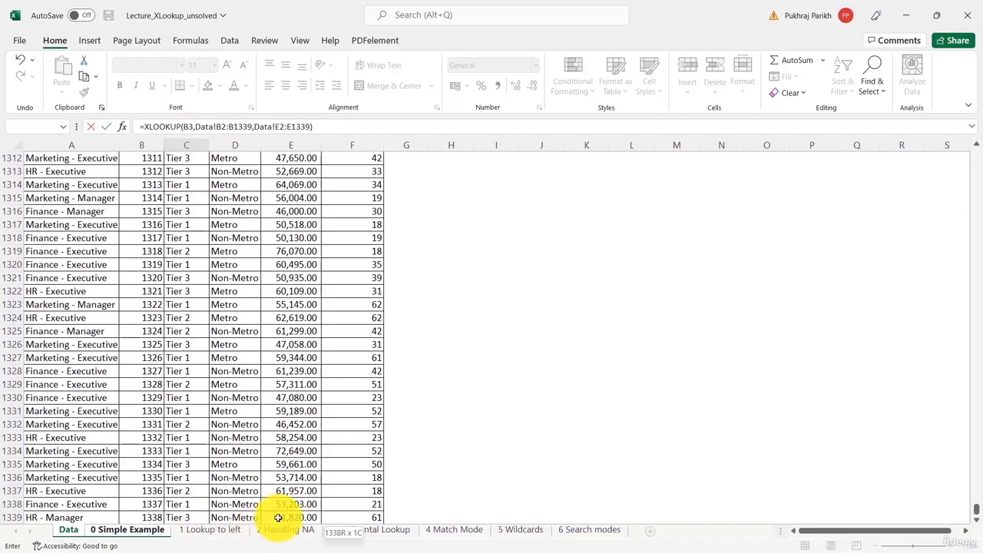
key("Return")
Check the Data sheet row for S.No. 20 against the returned CTC
left_click(102, 186)
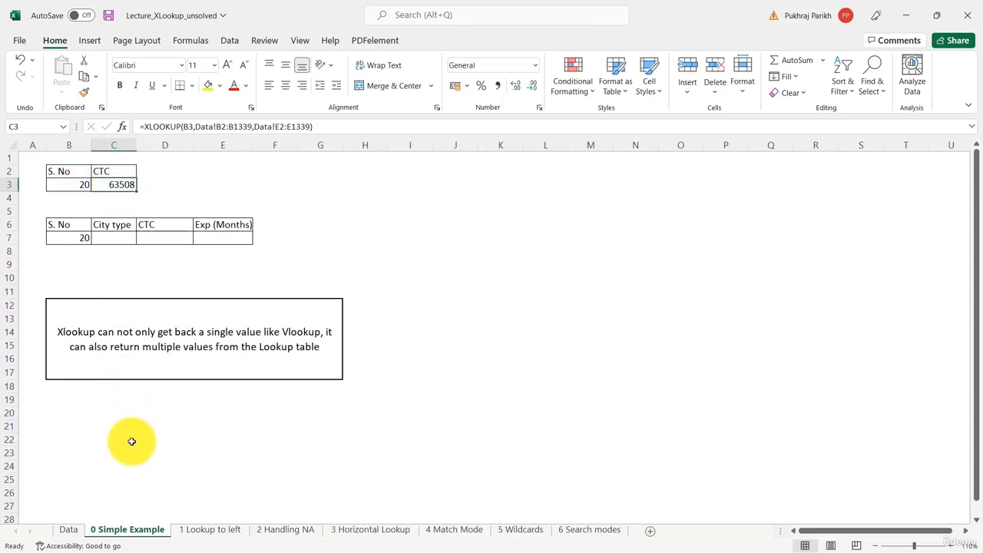
left_click(68, 529)
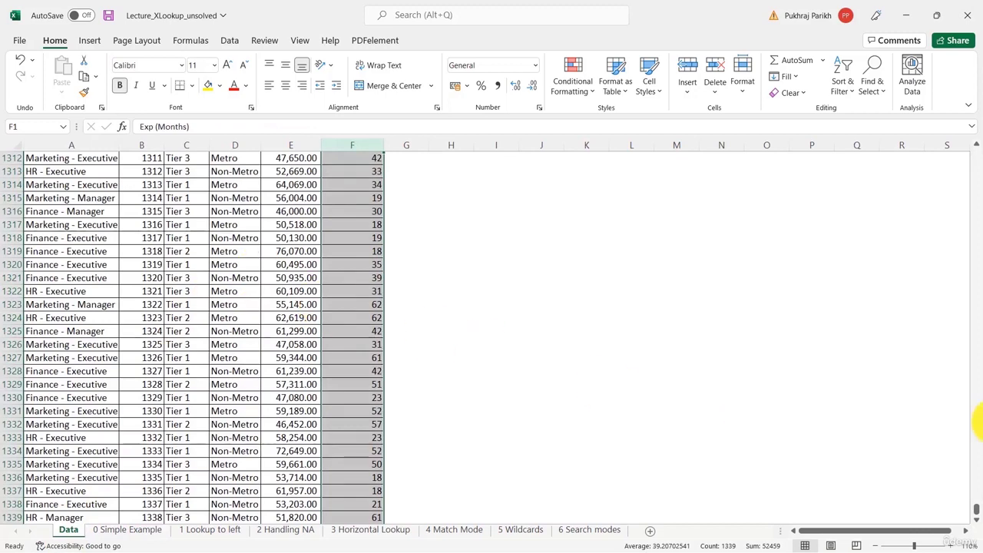
key("ctrl+Home")
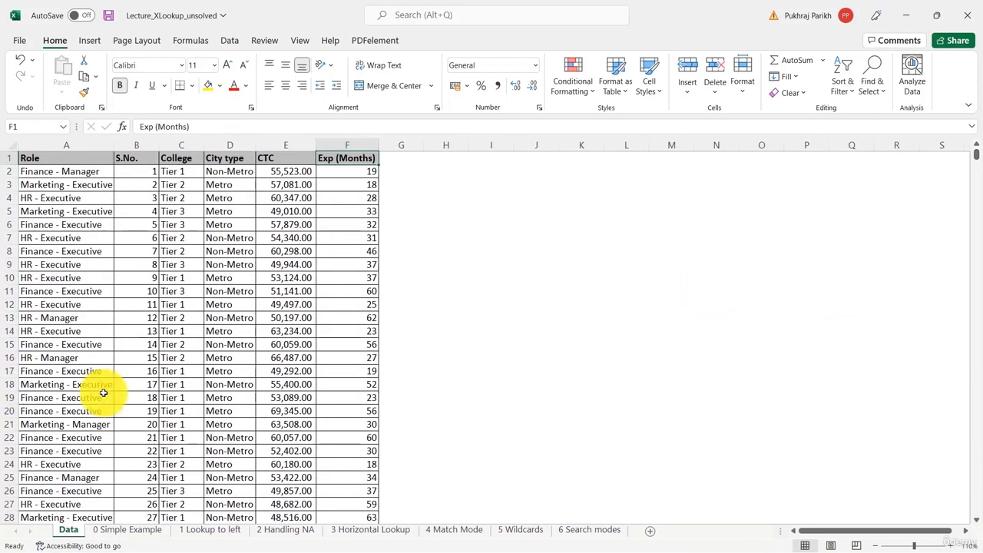
left_click(143, 423)
left_click(9, 424)
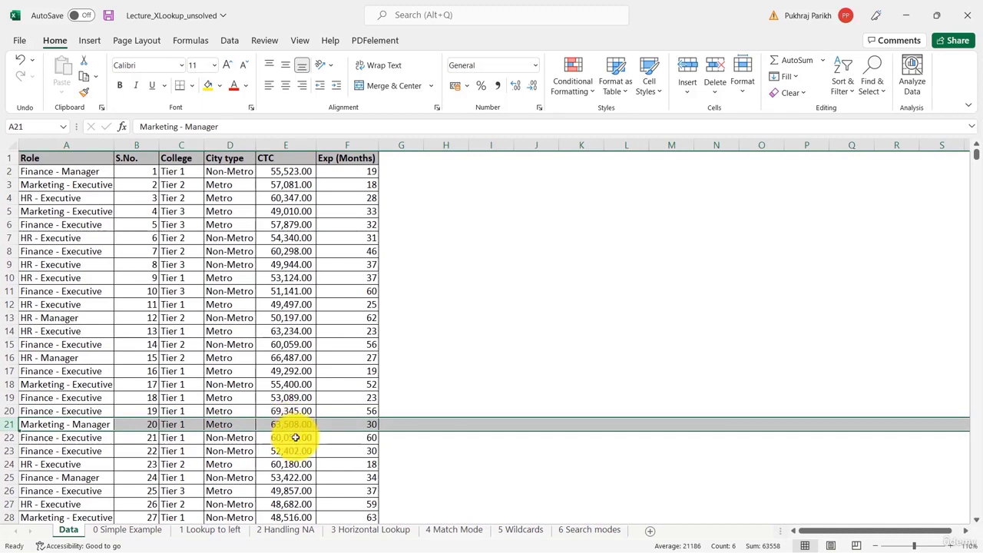
left_click(129, 529)
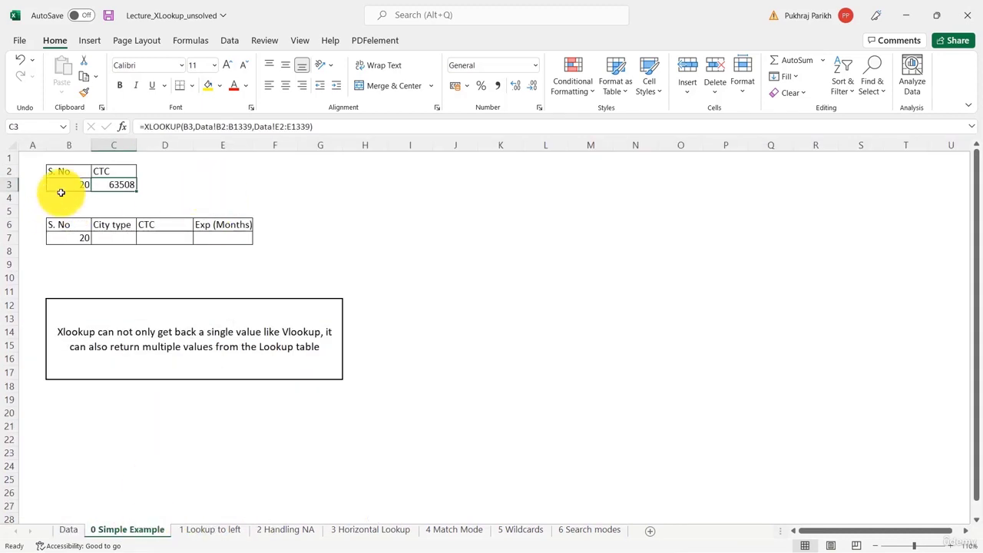
Change the lookup S. No in B3 to 10
left_click(63, 184)
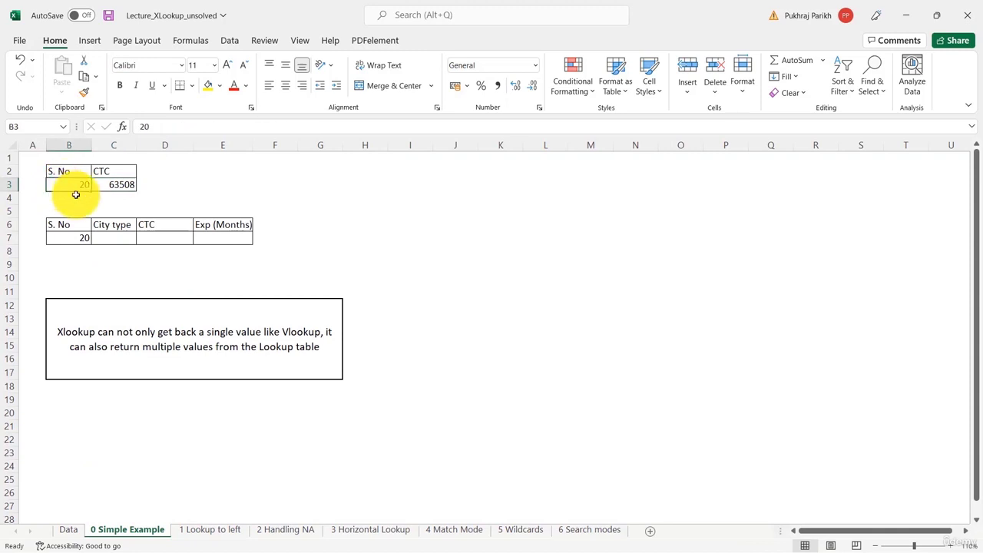
type("10")
left_click(320, 197)
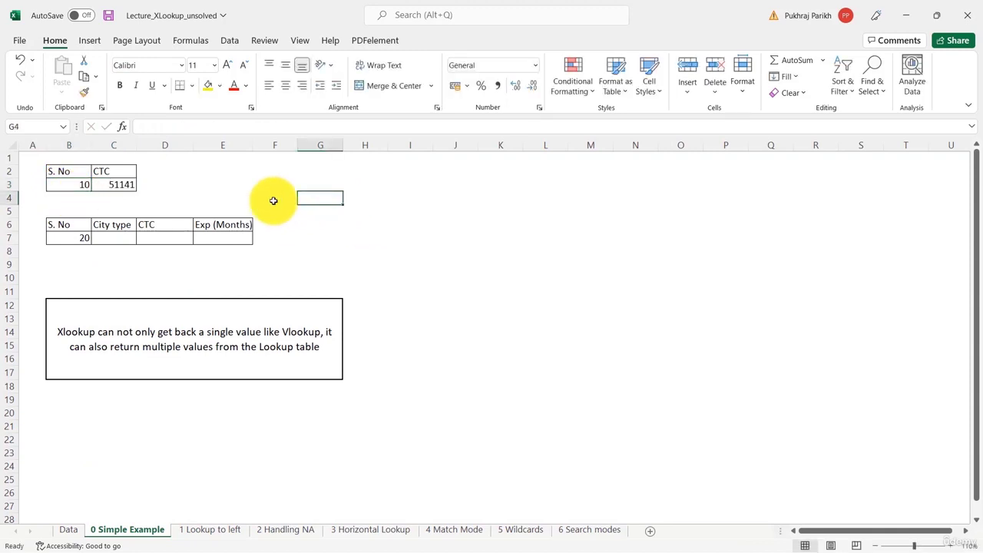
Compare the new CTC result with the Data sheet row for S.No. 10
left_click(106, 184)
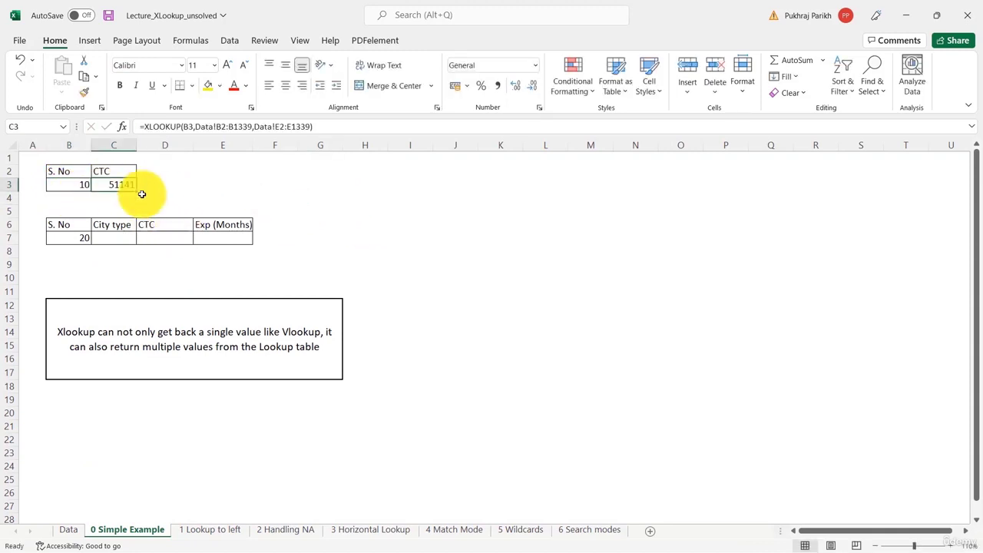
left_click(67, 529)
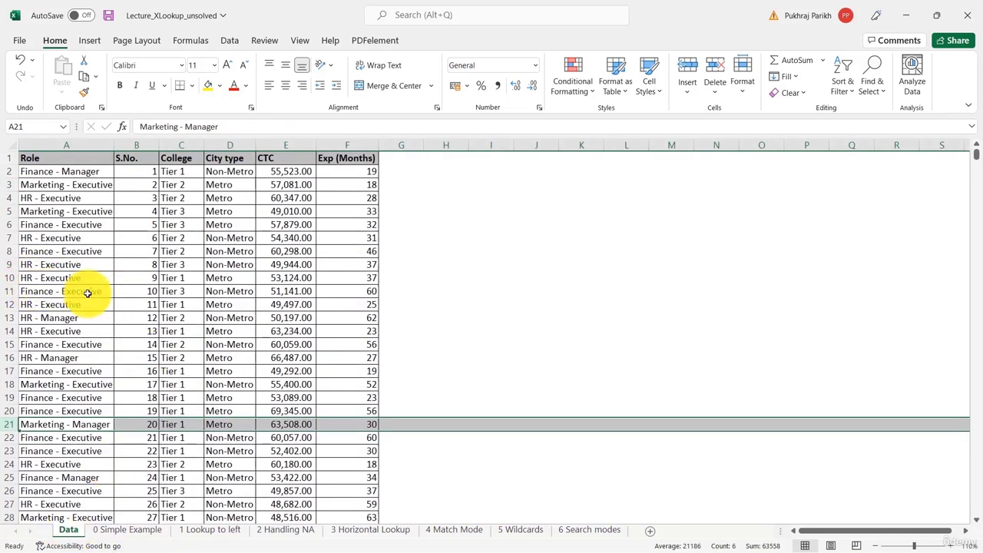
left_click(10, 292)
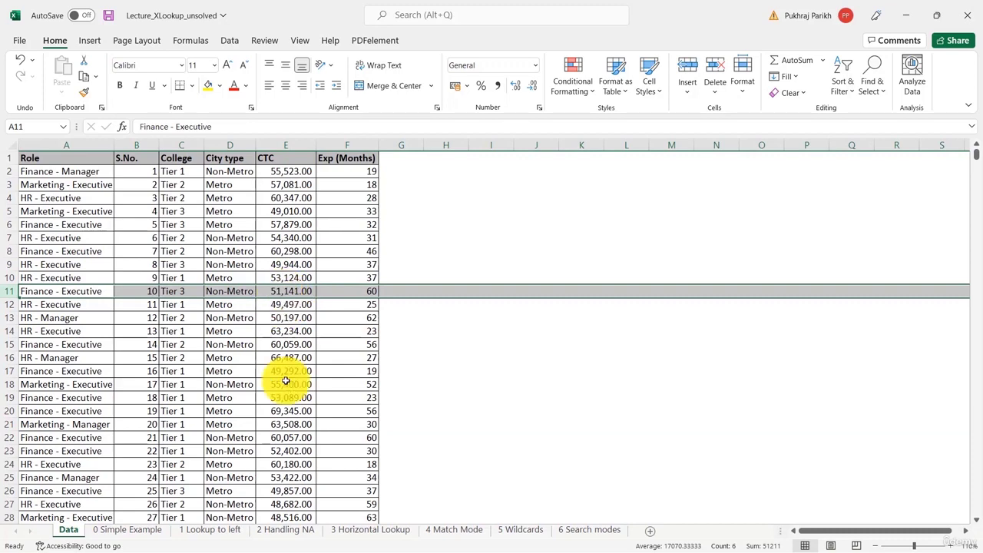
left_click(128, 529)
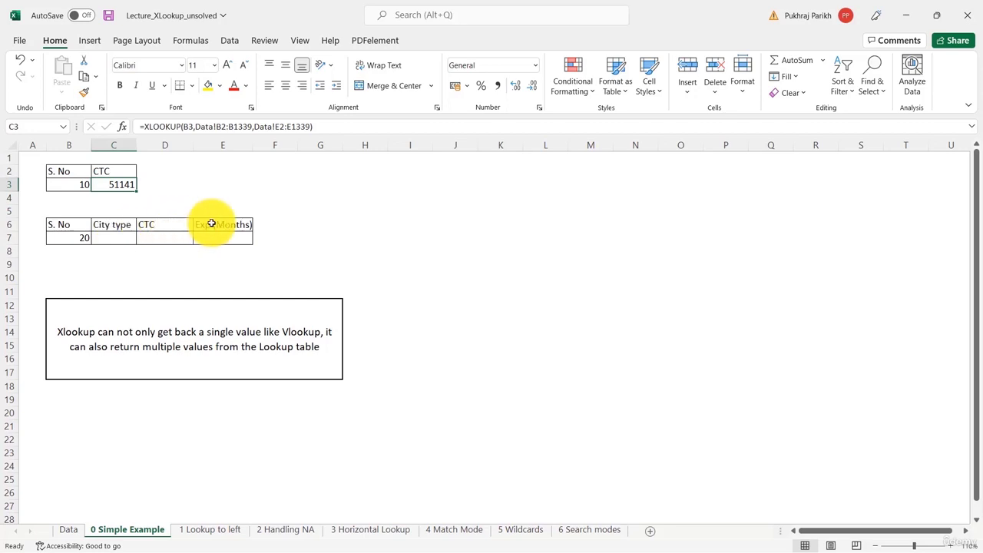
left_click(67, 529)
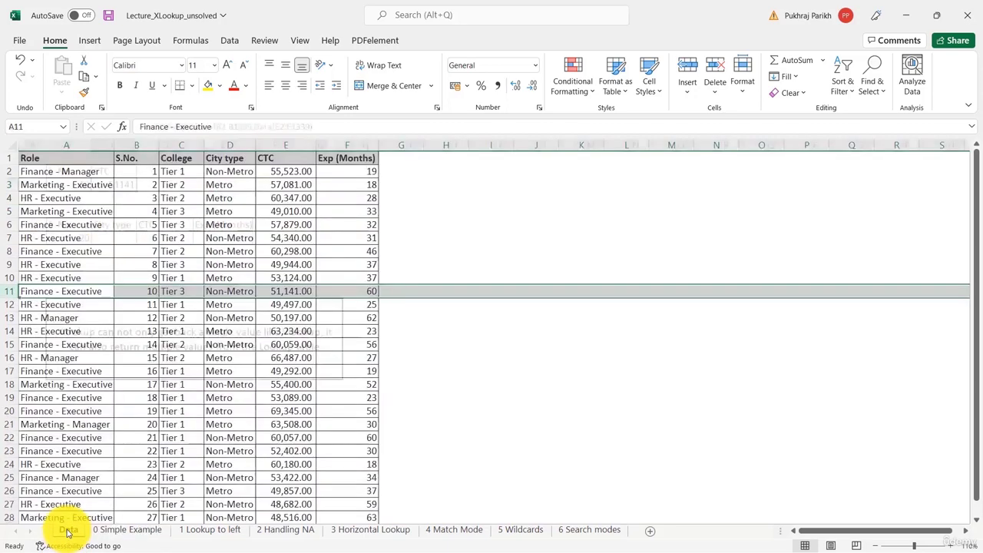
Examine the City type, CTC and Exp (Months) headers on the Data sheet
left_click_drag(218, 158, 340, 158)
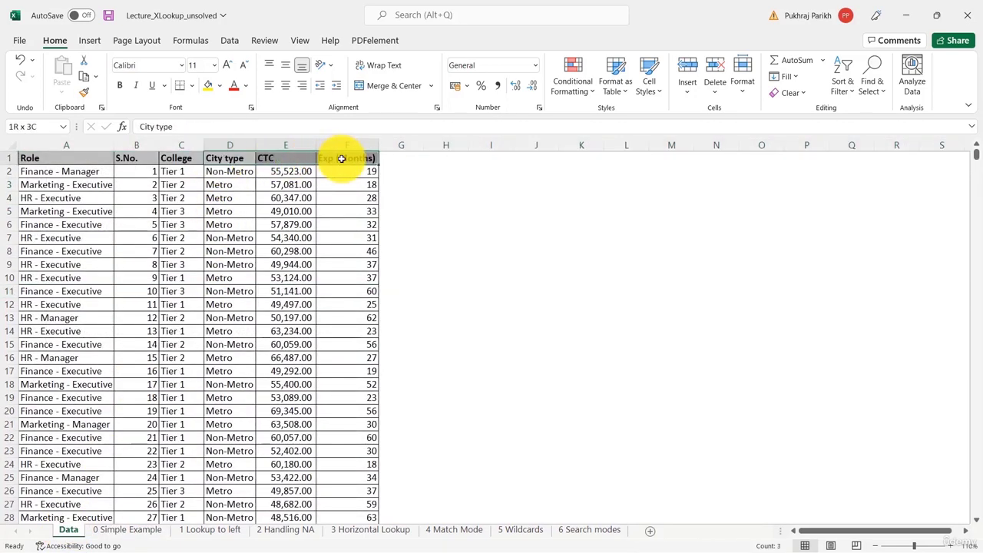
left_click_drag(219, 167, 351, 157)
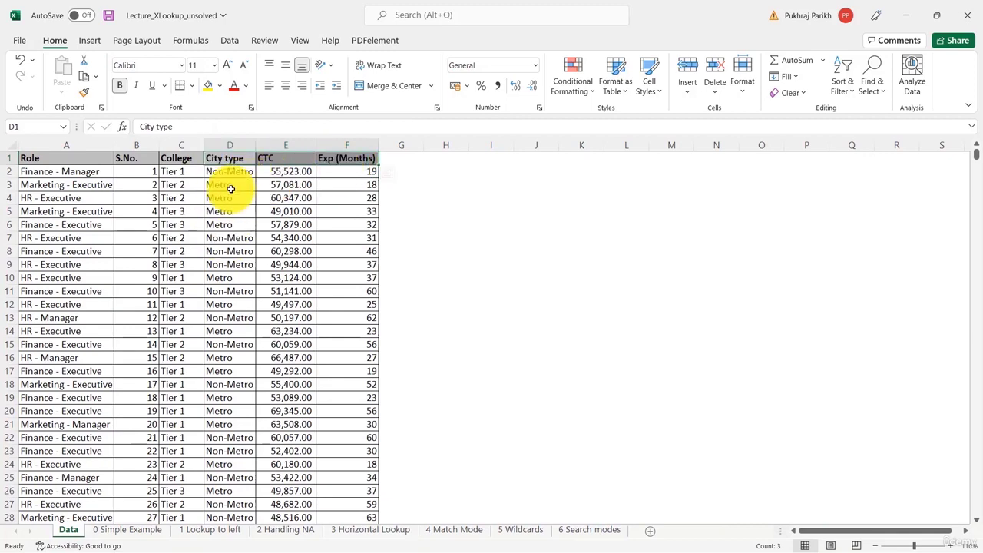
left_click(296, 160)
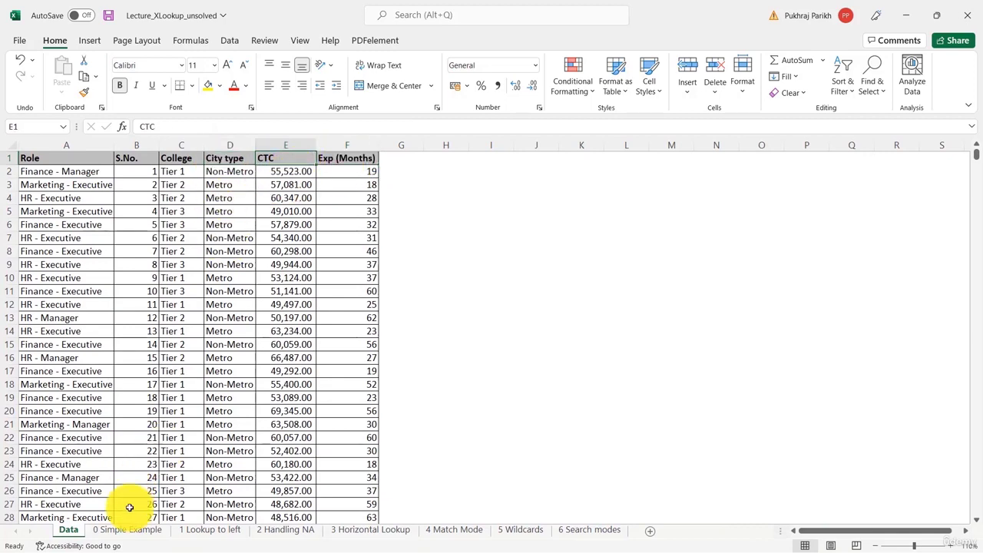
In C7 of the 0 Simple Example sheet, start an XLOOKUP with B7 as lookup value and Data!B2:B1339 as lookup array
left_click(126, 533)
left_click(115, 237)
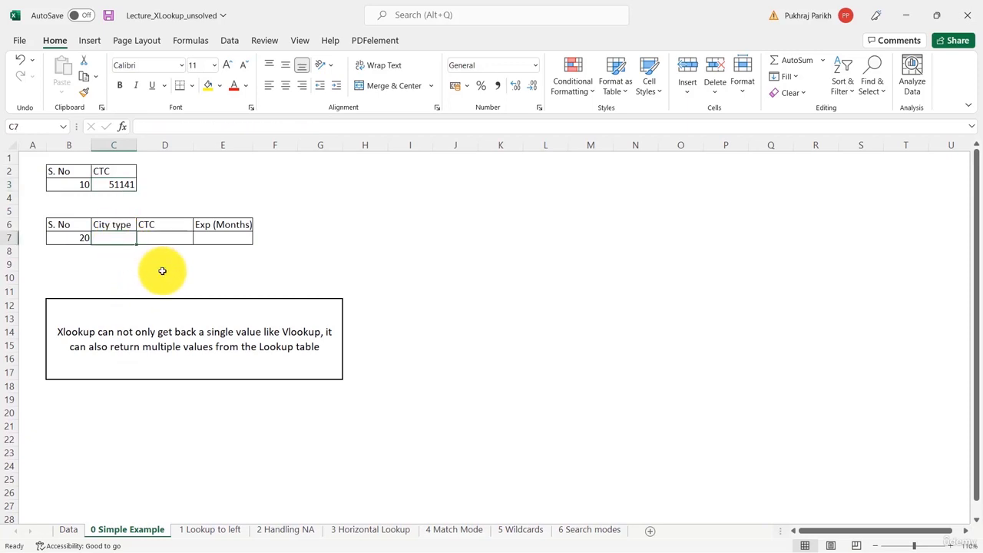
type("=xl")
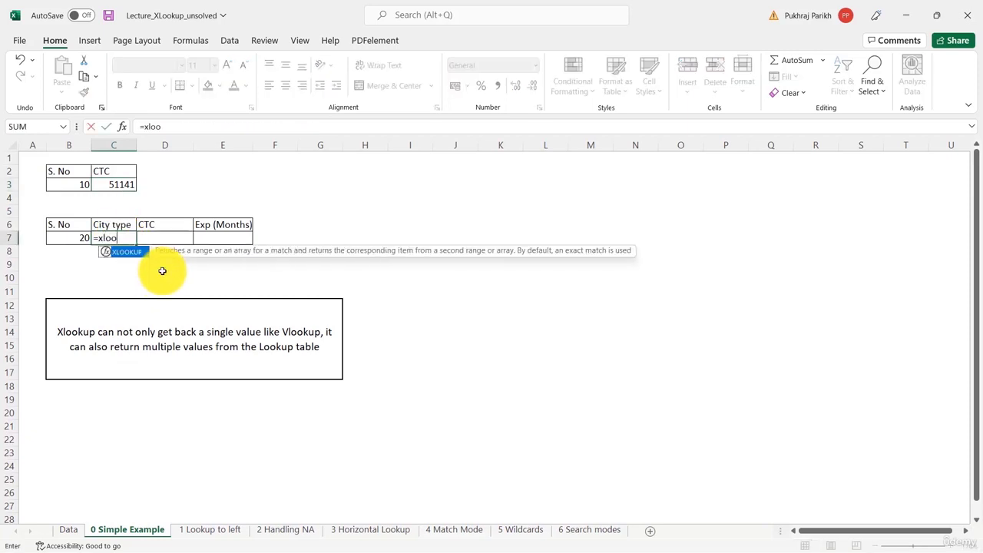
type("oo")
key("Tab")
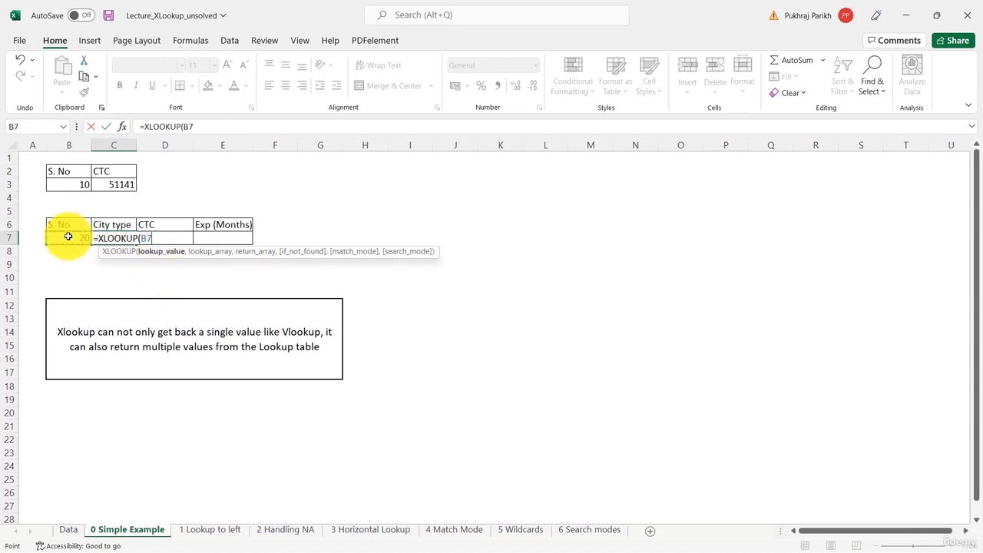
type(",")
left_click(68, 530)
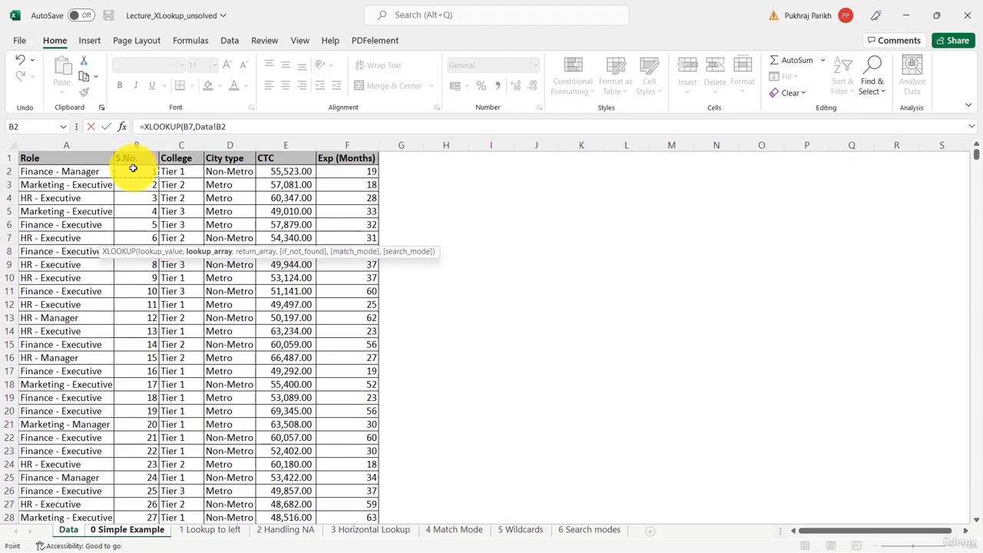
key("ctrl+shift+Down")
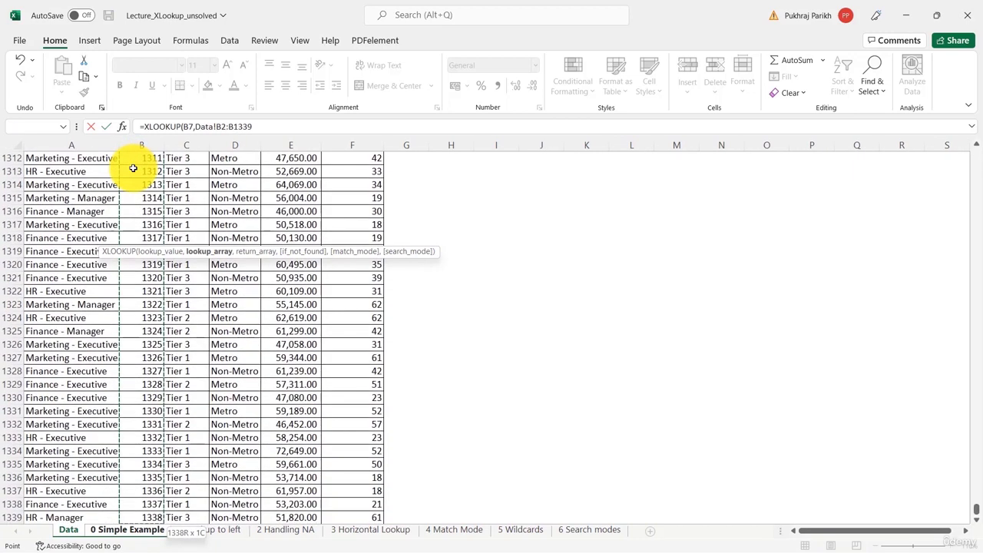
type(",")
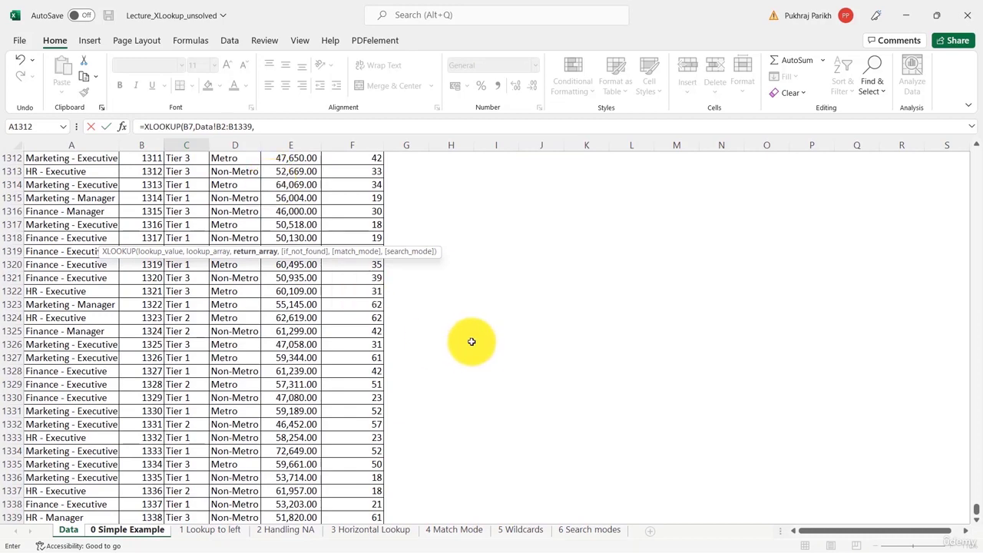
Complete the formula with Data!D2:F1339 as the return array and enter it
scroll(472, 340, "up", 20)
left_click_drag(975, 484, 970, 153)
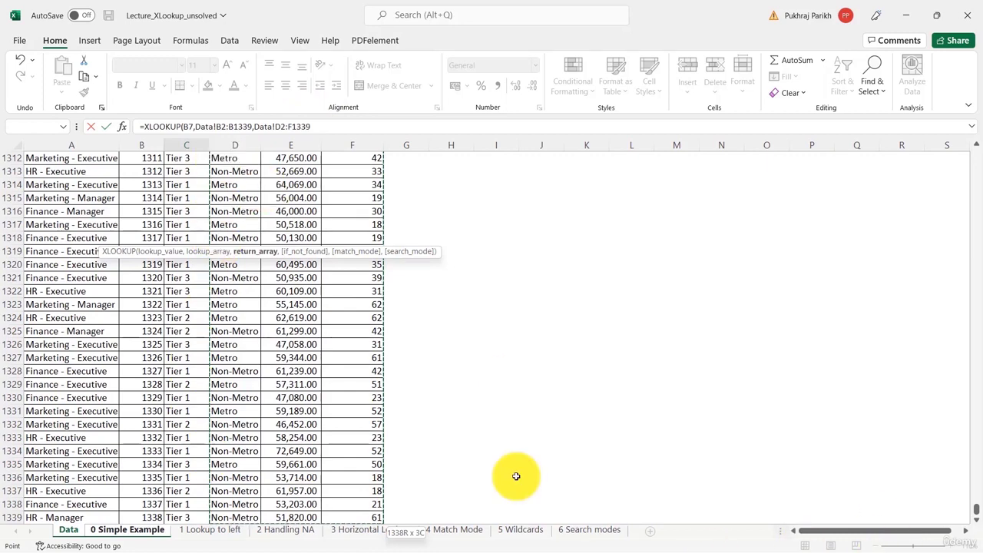
type(")")
key("Return")
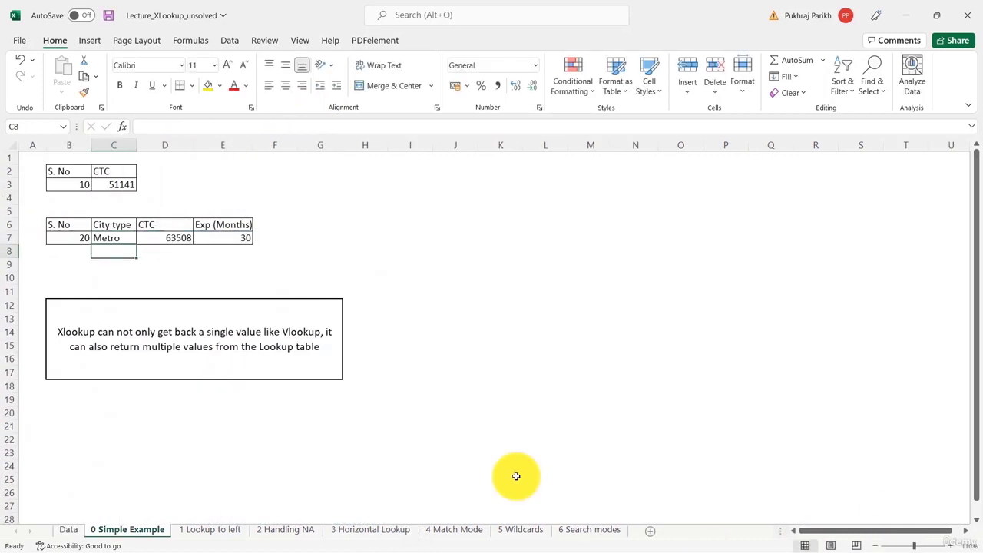
Compare the Data sheet row for S.No. 20 with the returned City type, CTC and Exp values
left_click(56, 235)
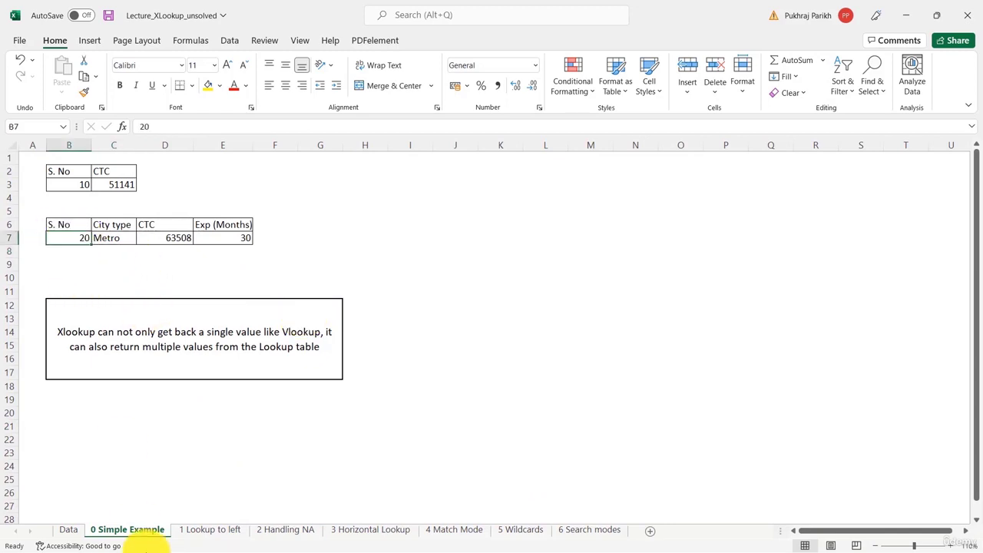
left_click(69, 529)
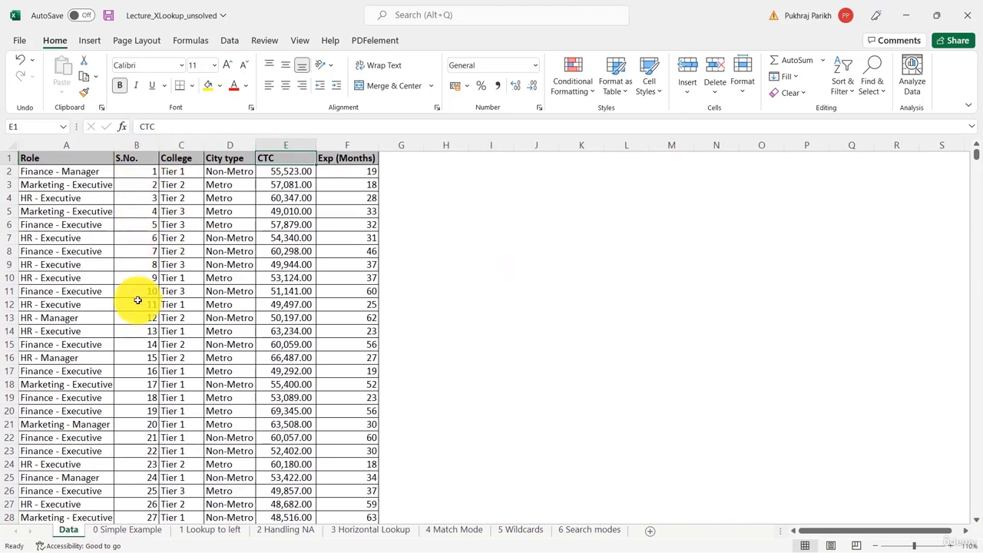
left_click(137, 427)
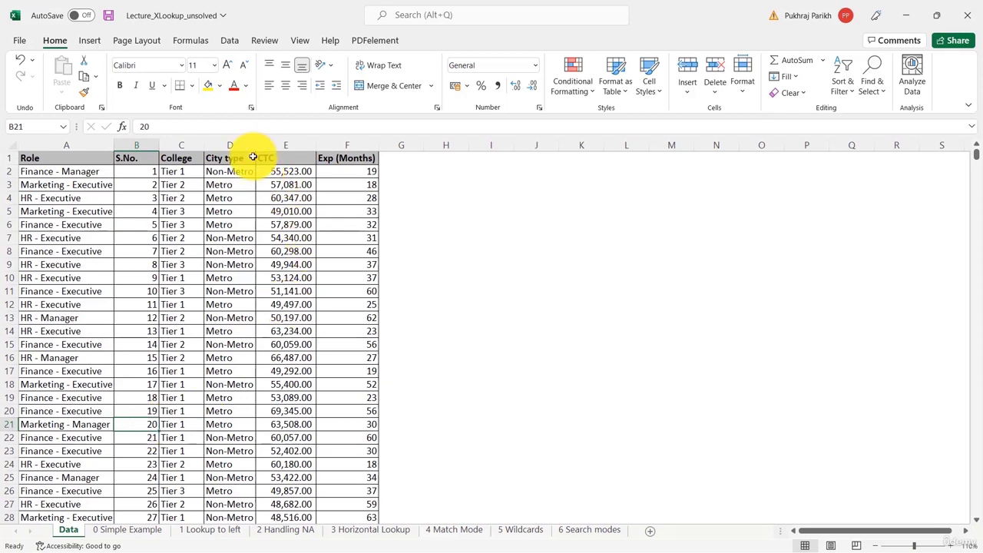
left_click(211, 422)
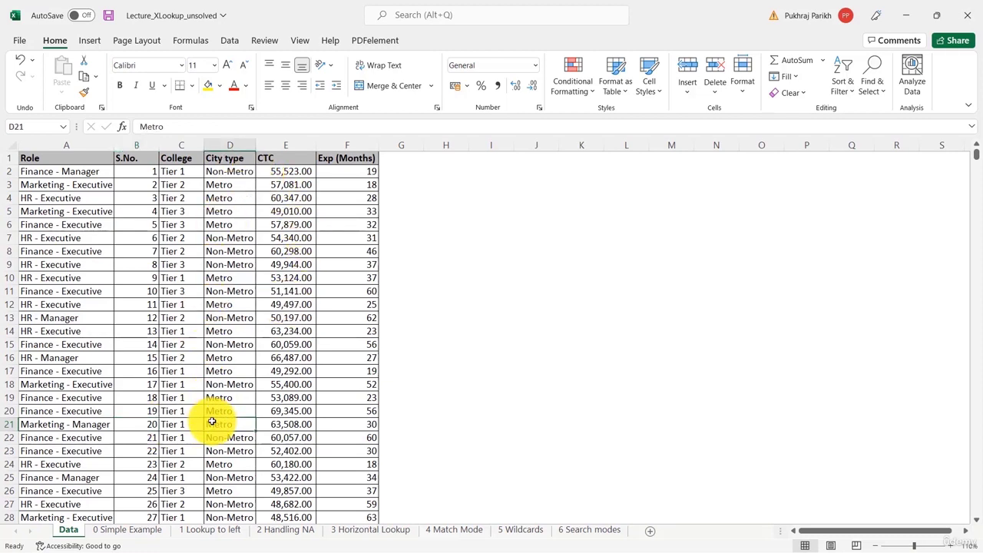
left_click_drag(212, 422, 349, 424)
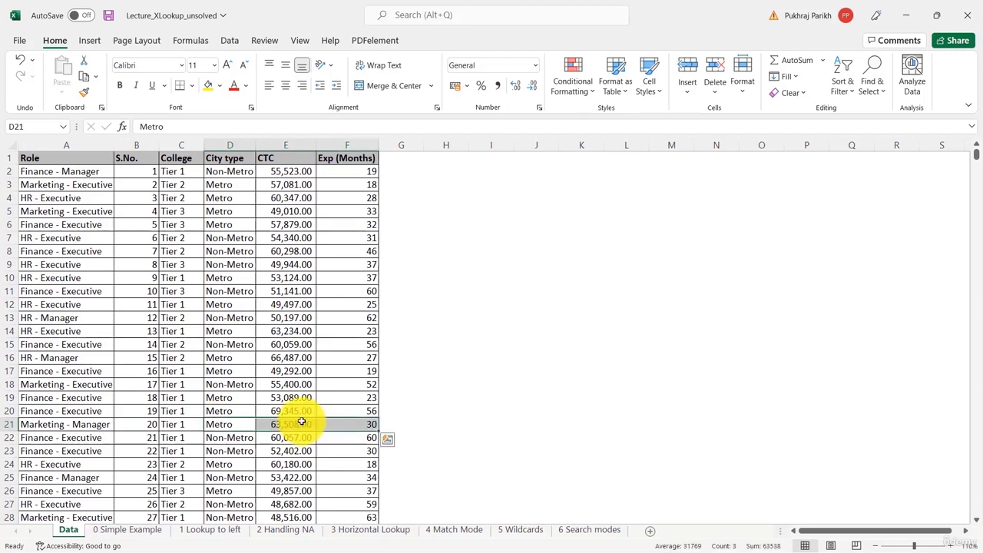
left_click(108, 530)
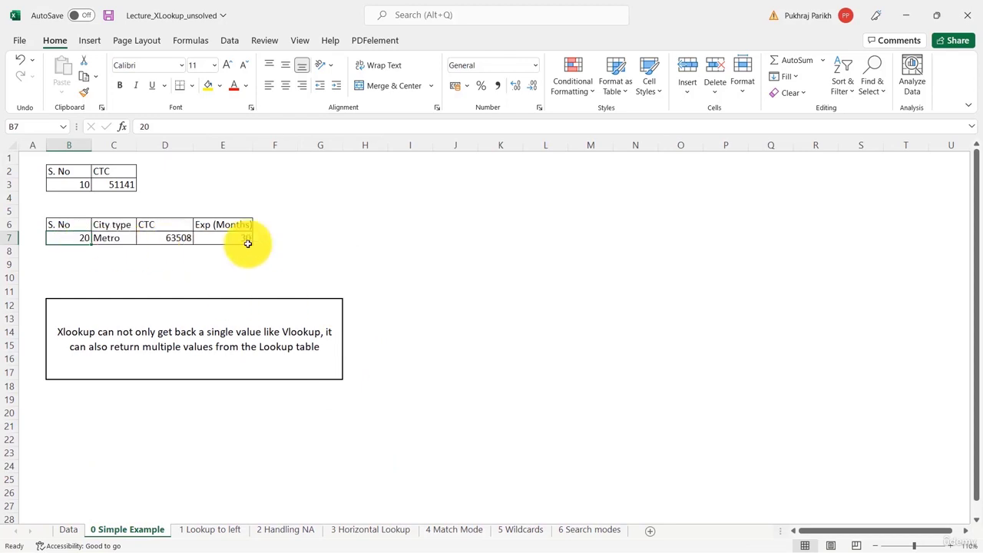
Change the lookup S. No in B7 to 15
type("15")
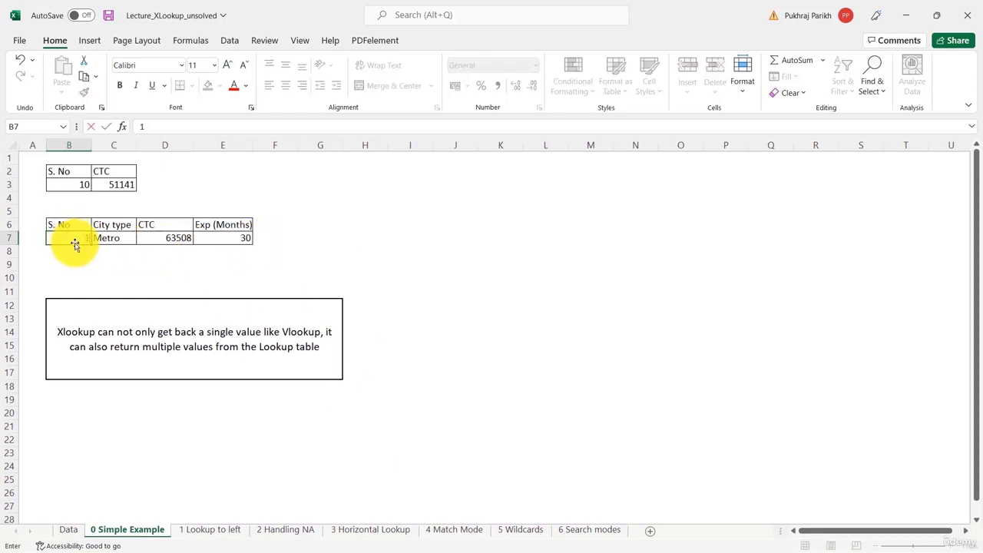
left_click(165, 281)
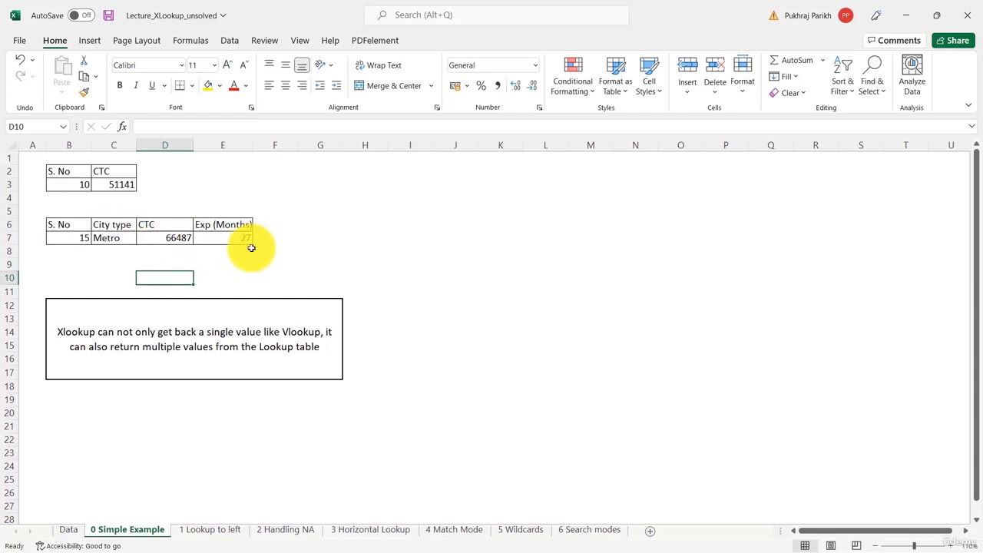
left_click(116, 239)
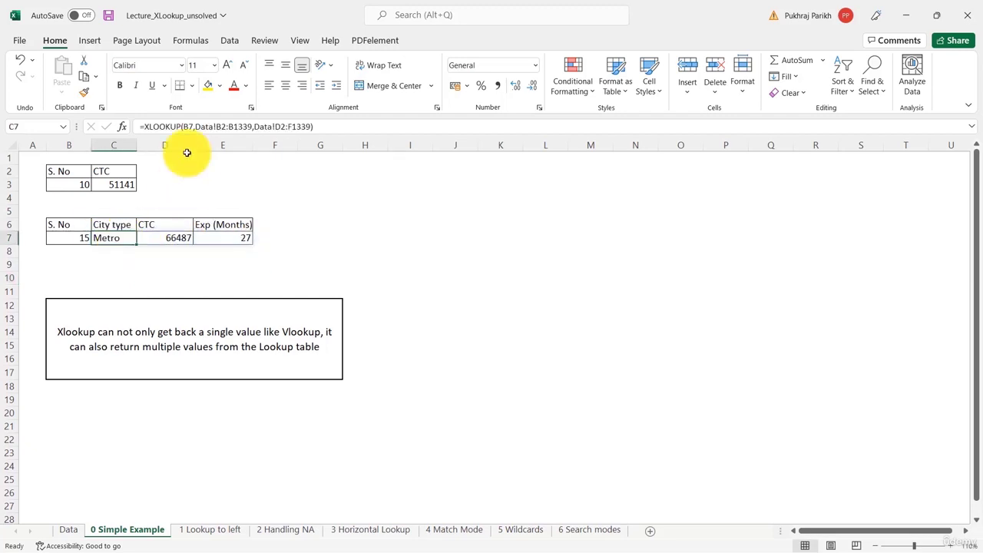
Try to delete the spilled CTC value in D7 and dismiss the warning
left_click(177, 239)
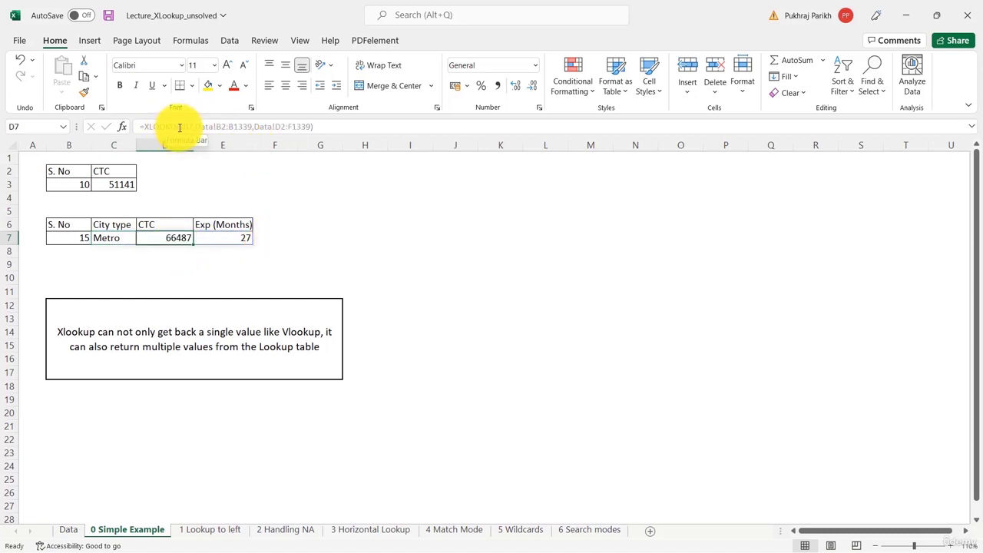
key("BackSpace")
left_click(231, 265)
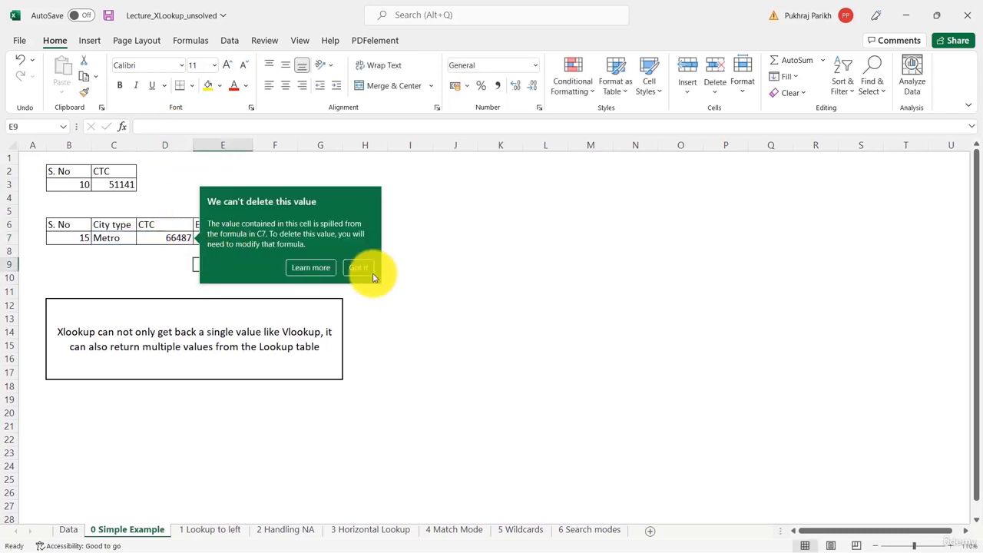
left_click(393, 266)
left_click(171, 242)
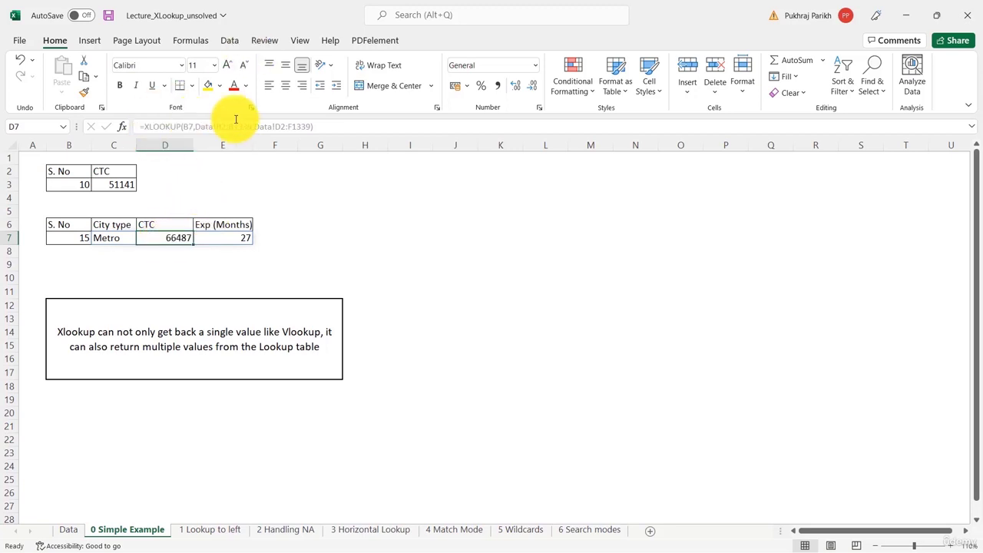
left_click(111, 240)
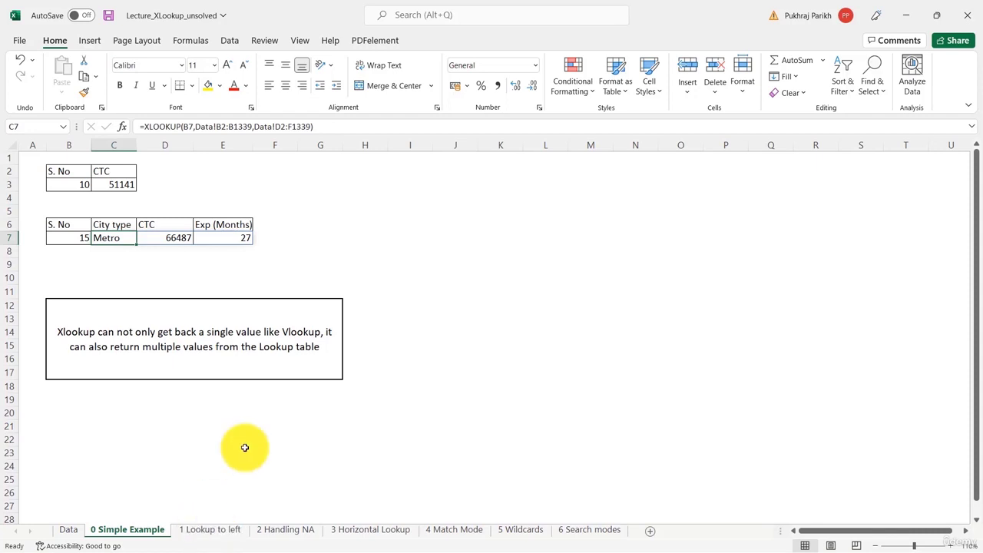
Inspect the S. No input on the 1 Lookup to left sheet and the Role column on the Data sheet
left_click(210, 530)
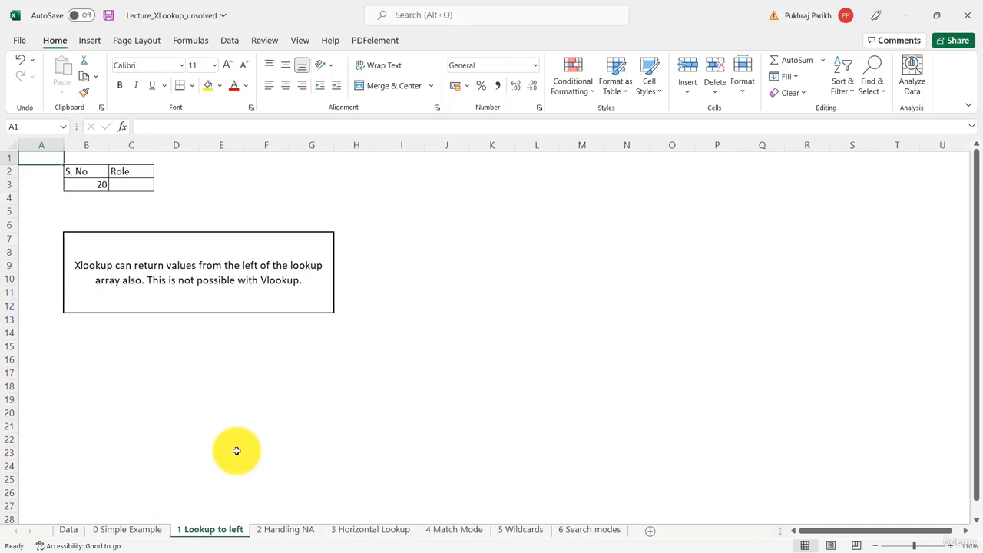
left_click(85, 190)
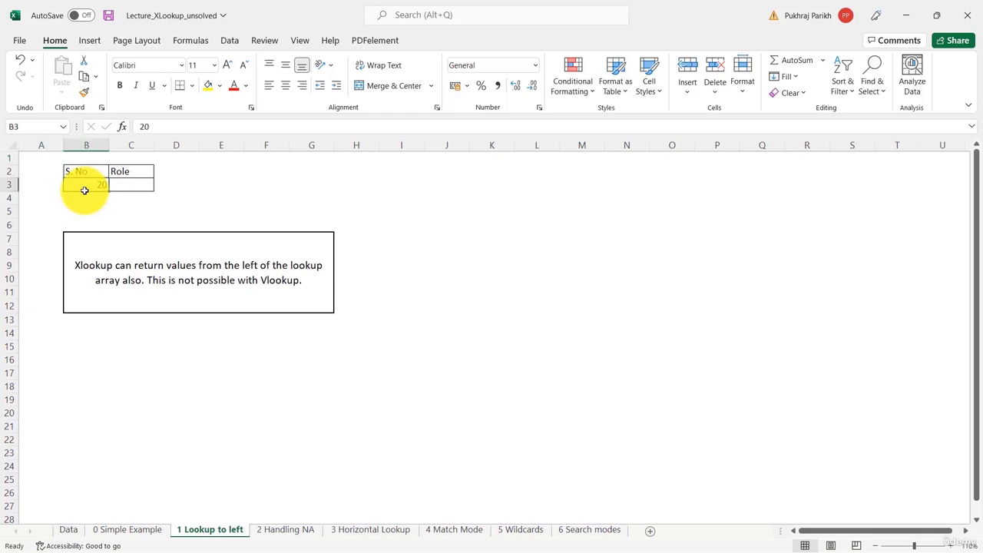
left_click(66, 530)
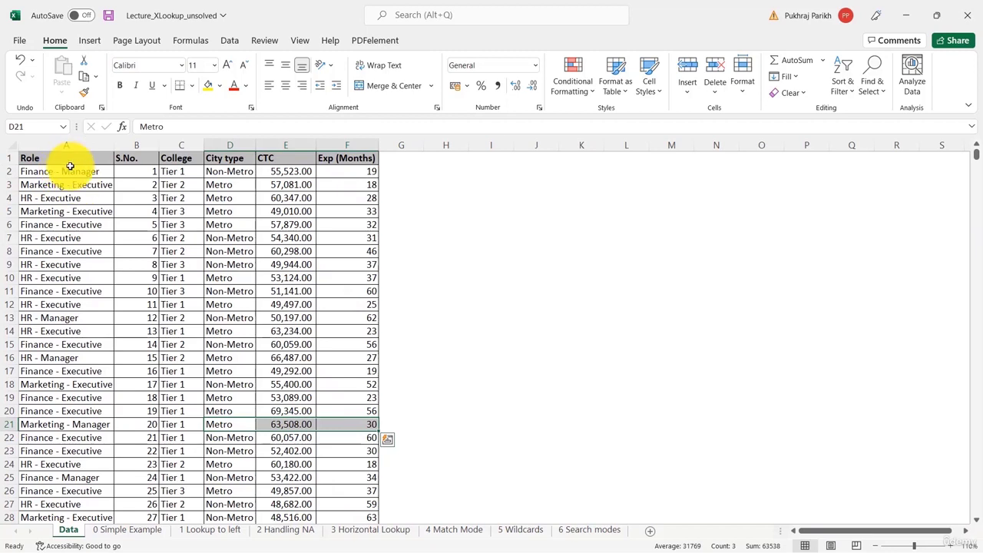
left_click(33, 157)
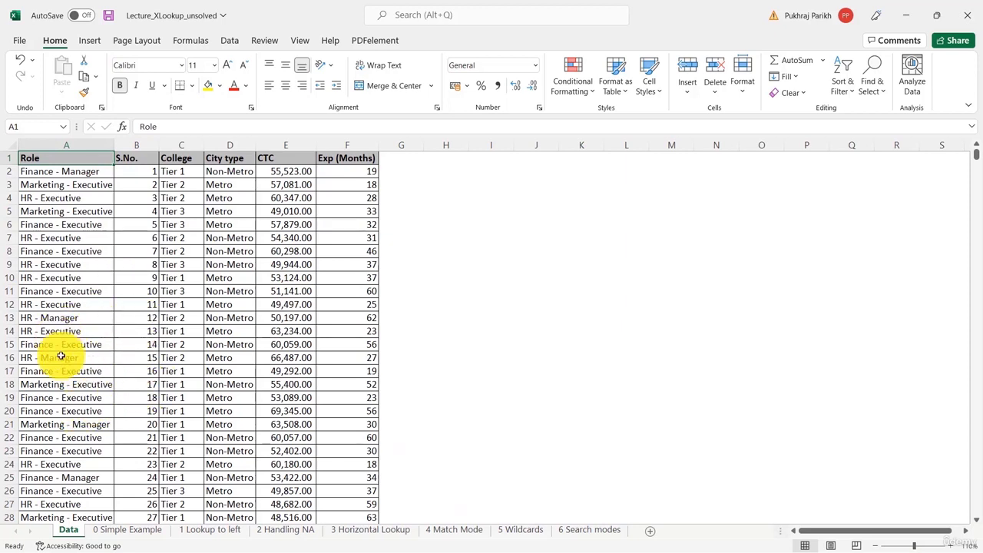
In C3 of the 1 Lookup to left sheet, start an XLOOKUP using B3 as lookup value and Data!B2:B1339 as lookup array
left_click(194, 532)
left_click(129, 187)
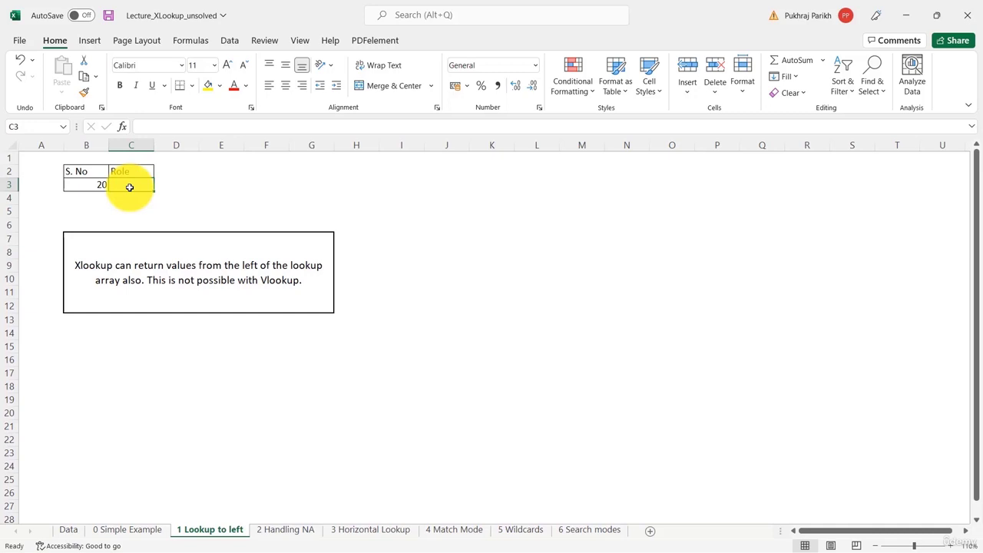
type("=xl")
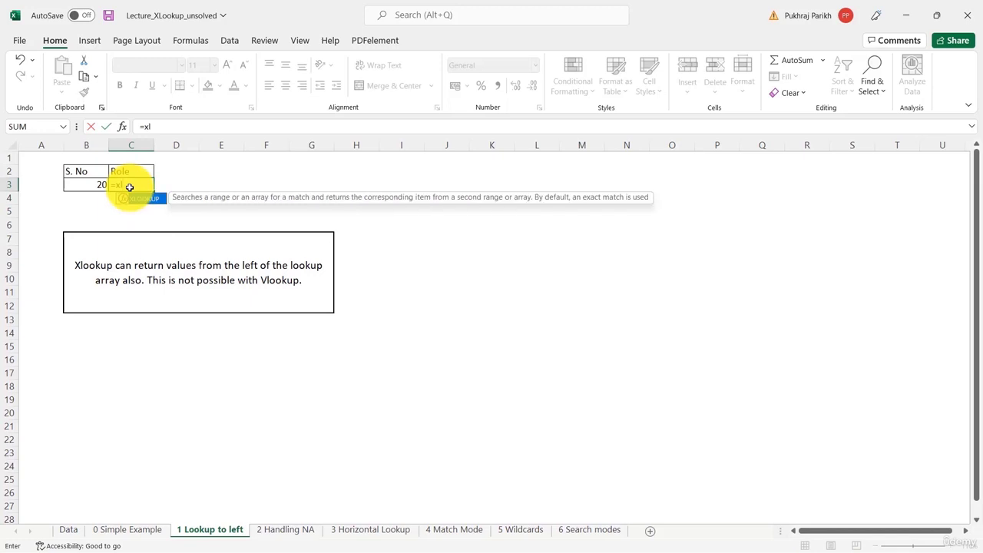
key("Tab")
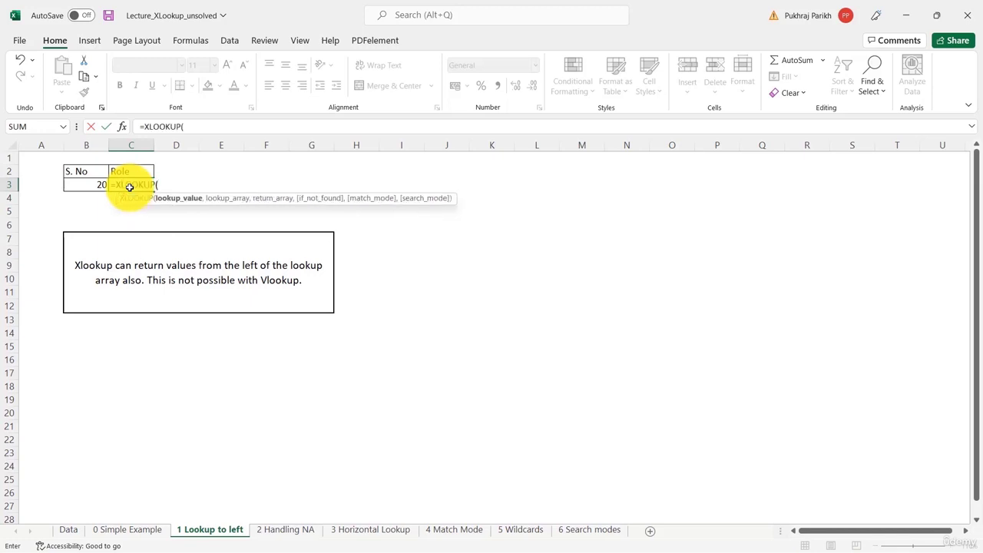
left_click(98, 191)
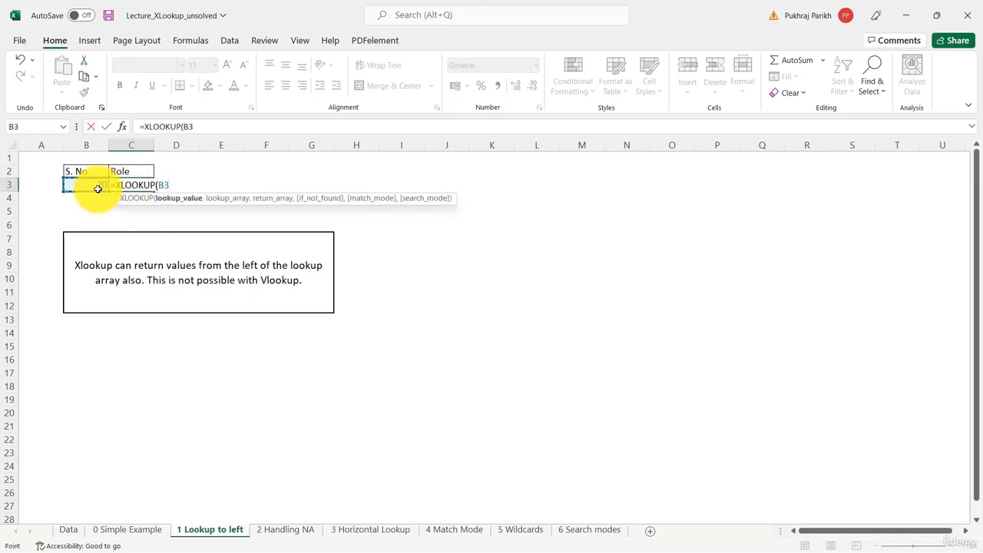
type(",")
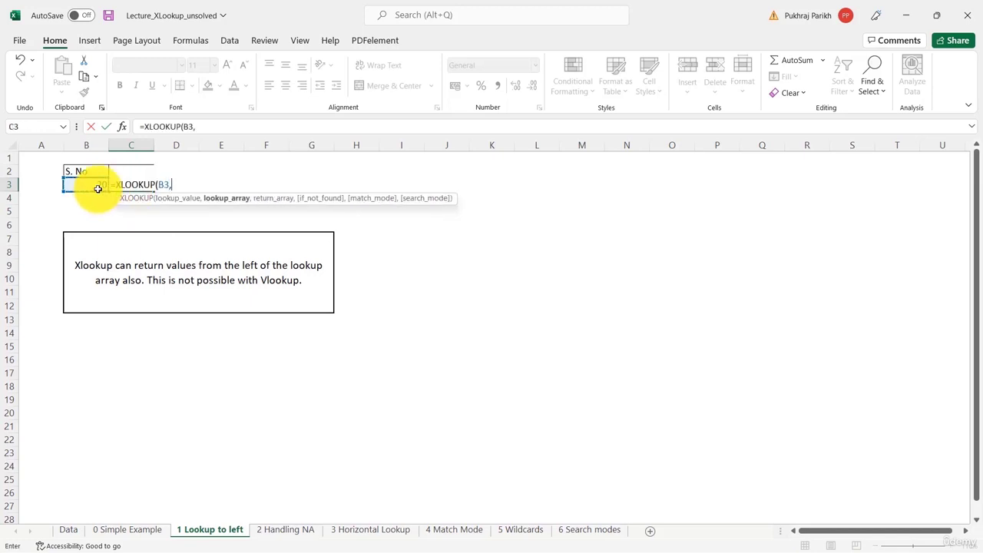
left_click(68, 529)
left_click(142, 171)
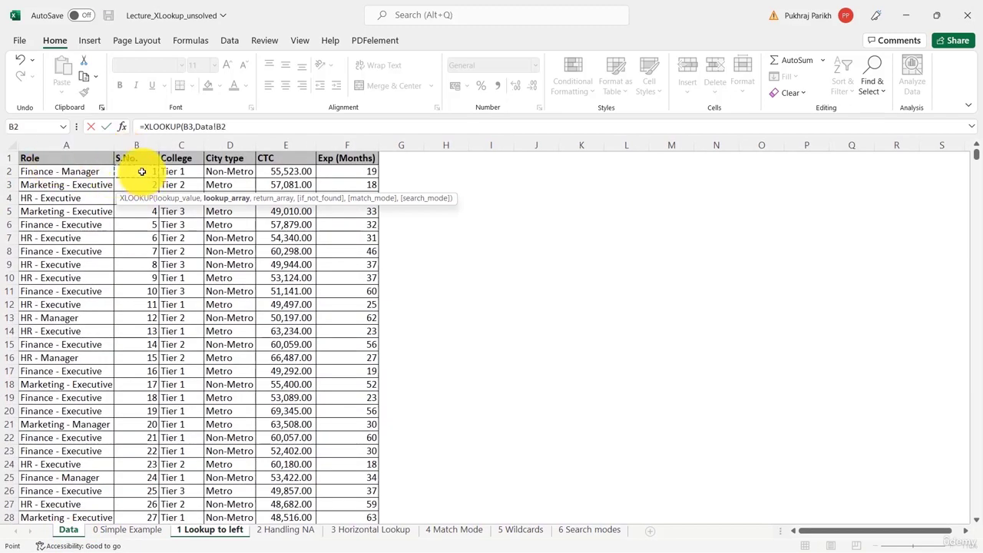
key("ctrl+shift+Down")
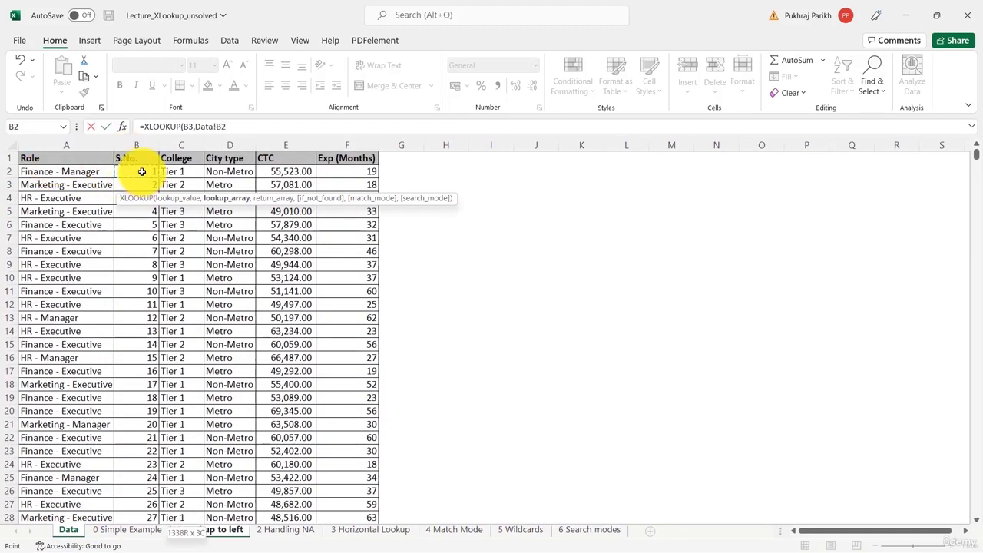
type(",")
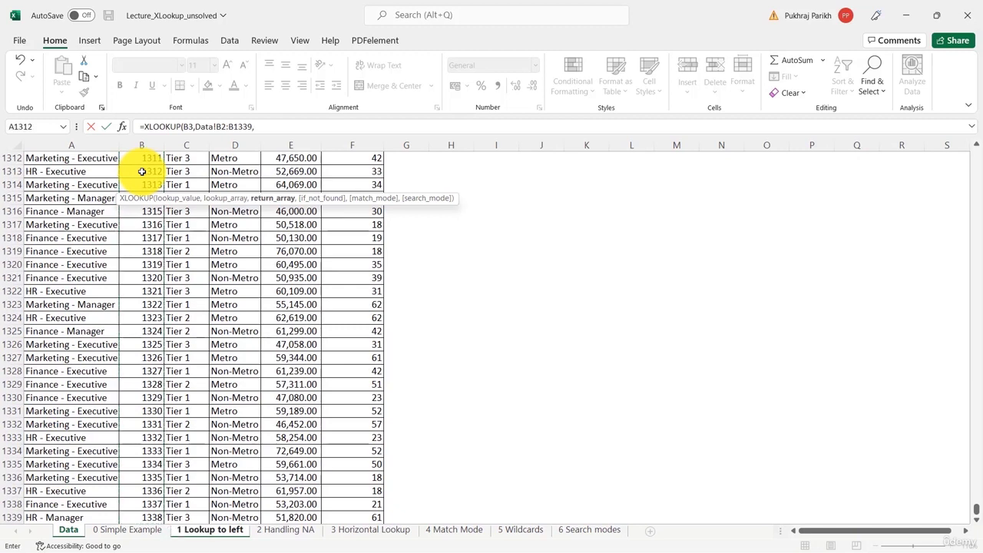
Set the Data sheet's Role column A2:A1339 as the return array and complete the formula
left_click(40, 516)
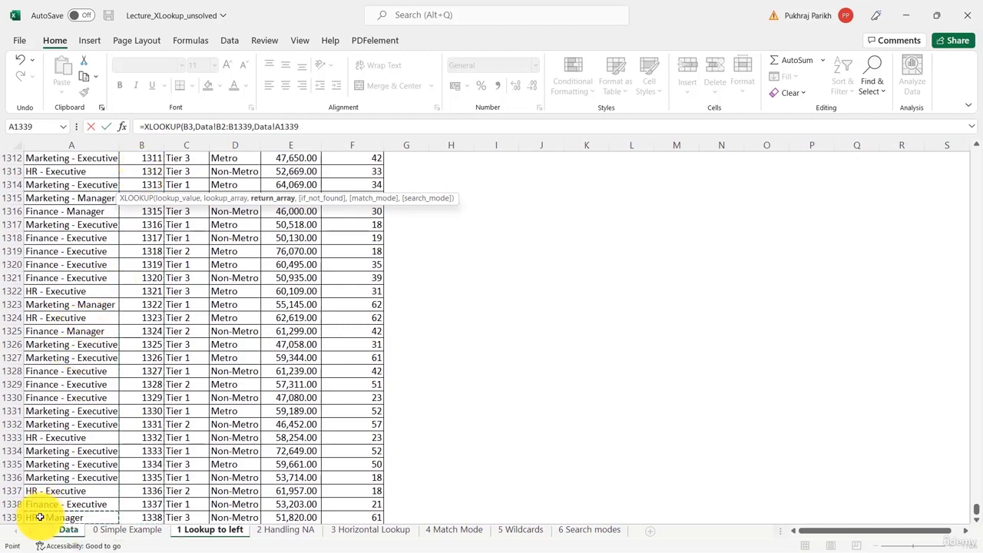
key("ctrl+shift+Up")
key("shift+Down")
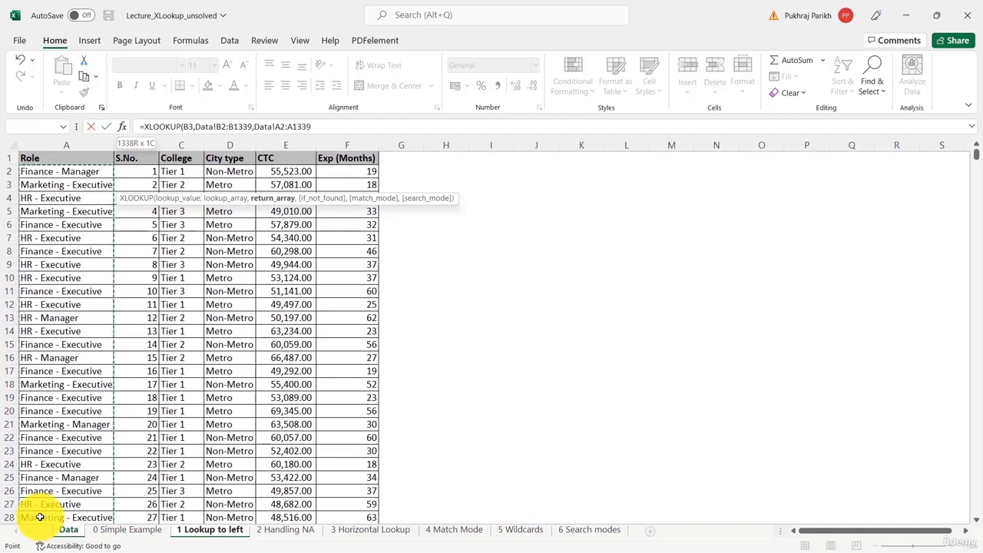
type(")")
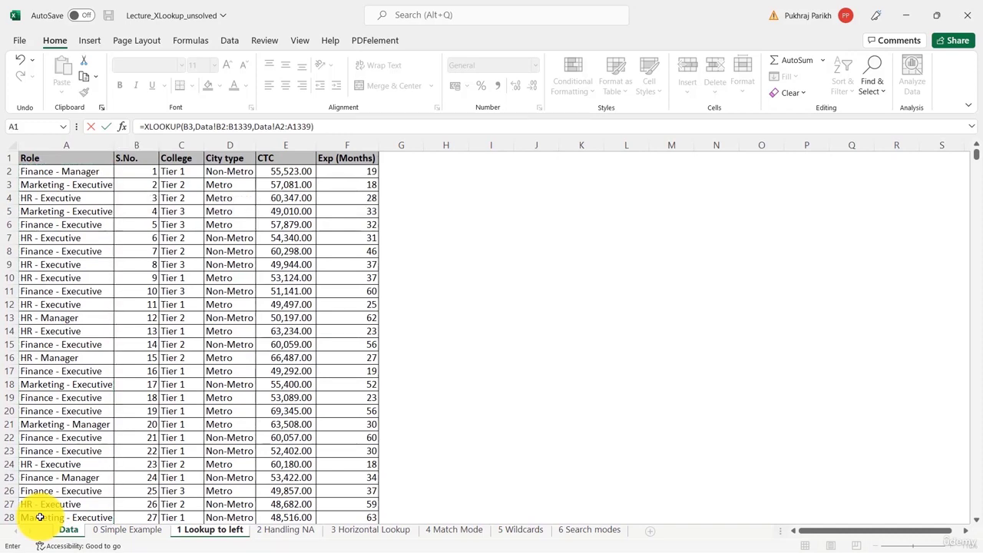
key("Return")
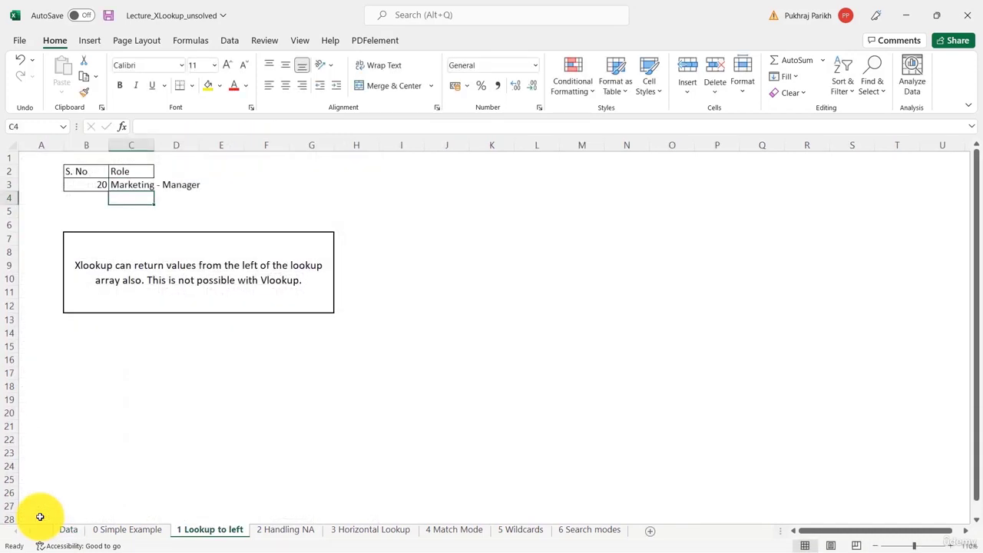
Check the C3 formula and compare the returned Role with the Data sheet row for S.No. 20
left_click(116, 185)
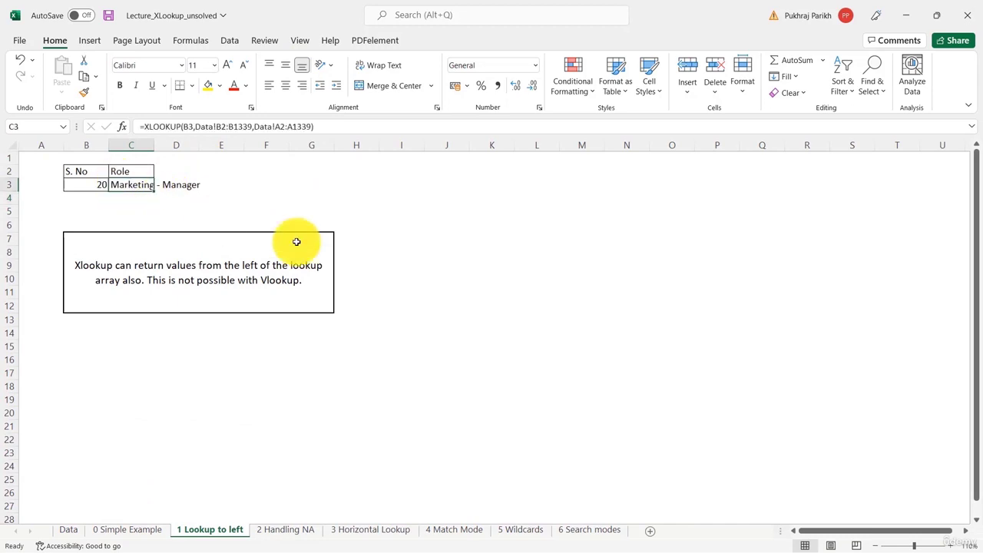
left_click(84, 185)
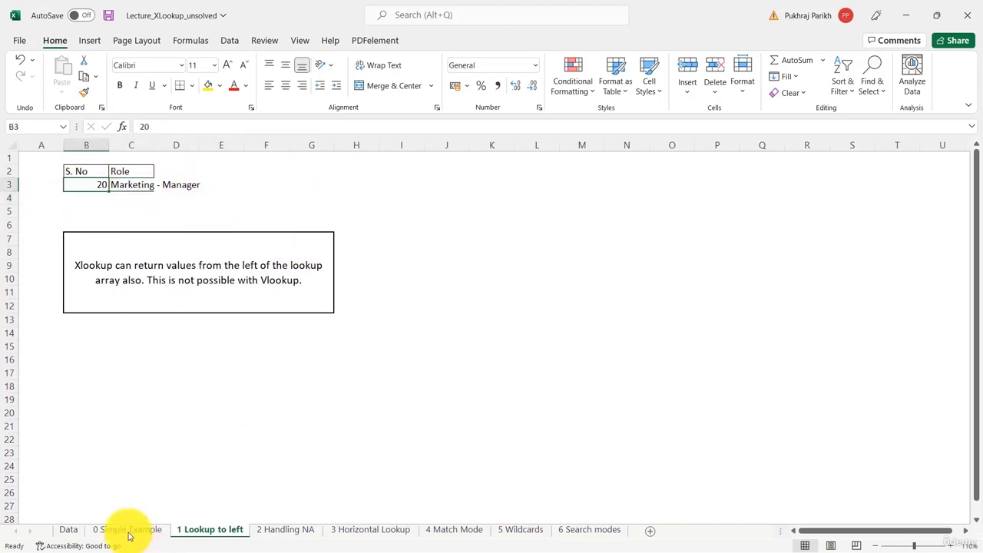
left_click(69, 530)
left_click(73, 426)
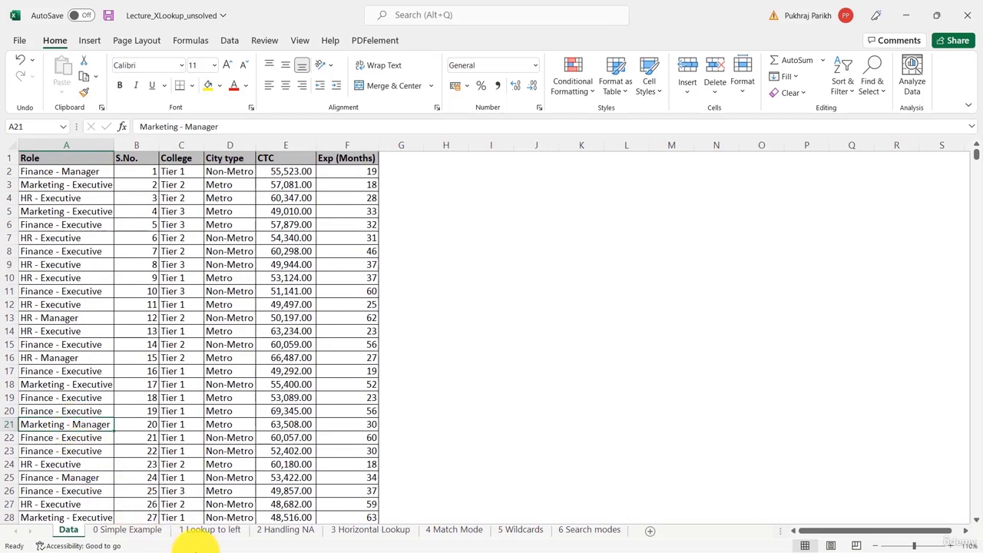
left_click(192, 531)
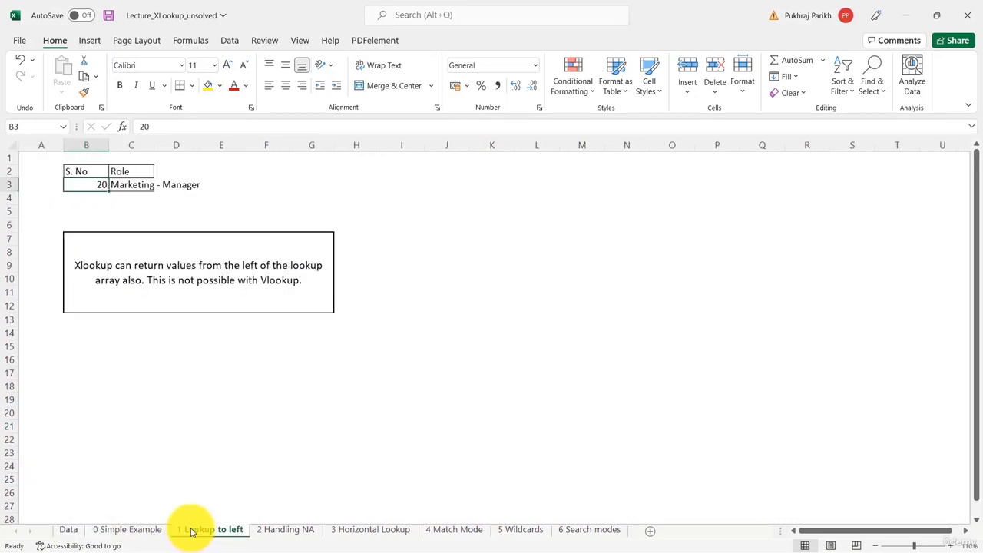